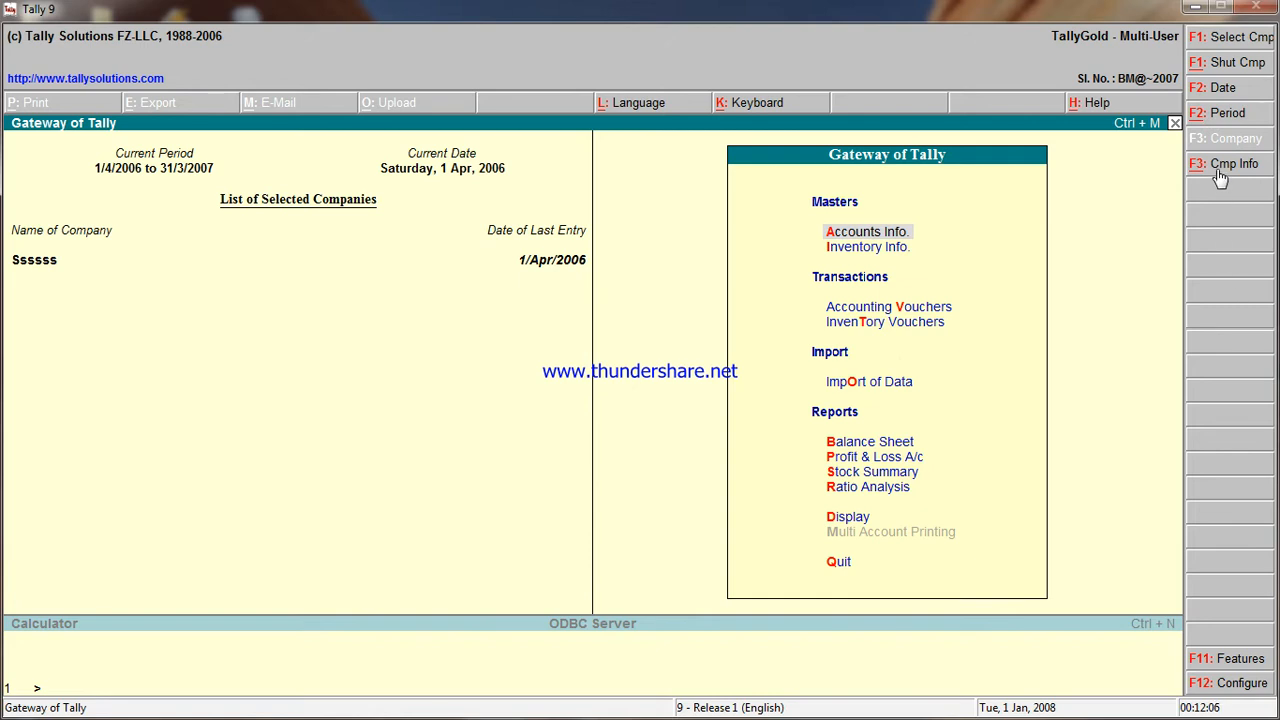
- Open the Company Info menu and choose Create Company to bring up the blank creation form
{"action": "left_click", "coordinate": [1228, 164]}
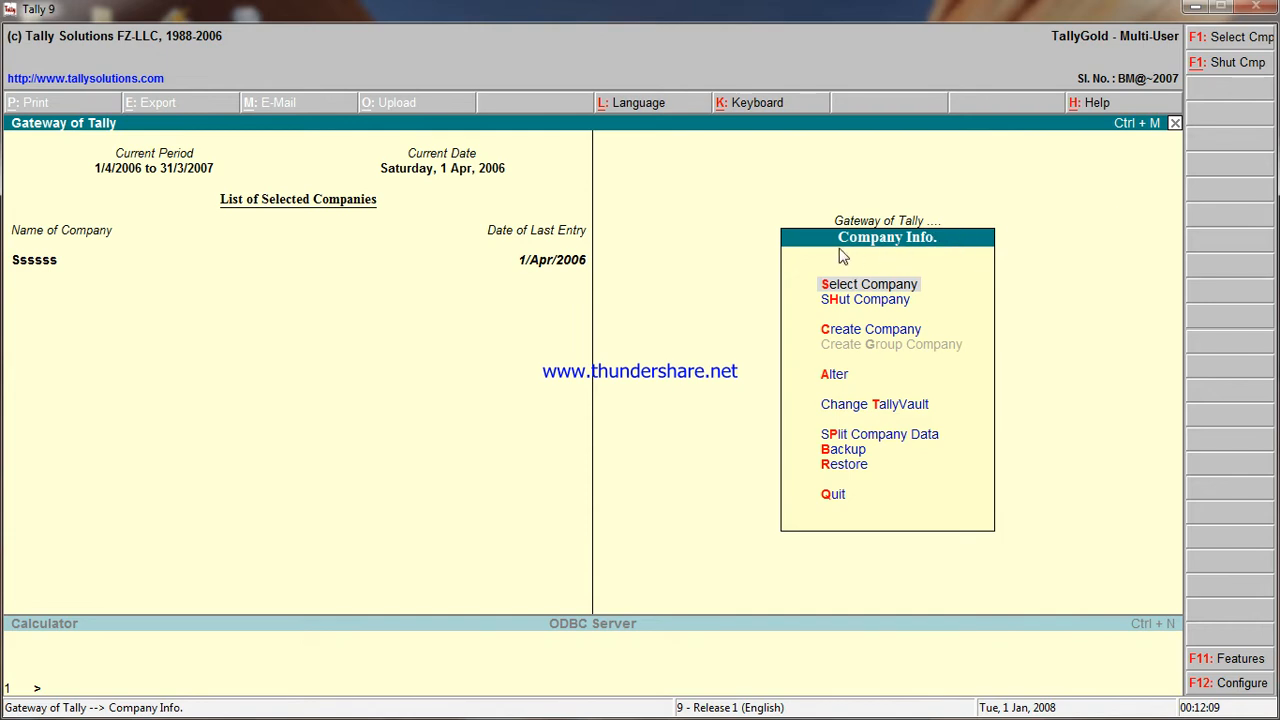
{"action": "left_click", "coordinate": [867, 338]}
{"action": "left_click", "coordinate": [867, 338]}
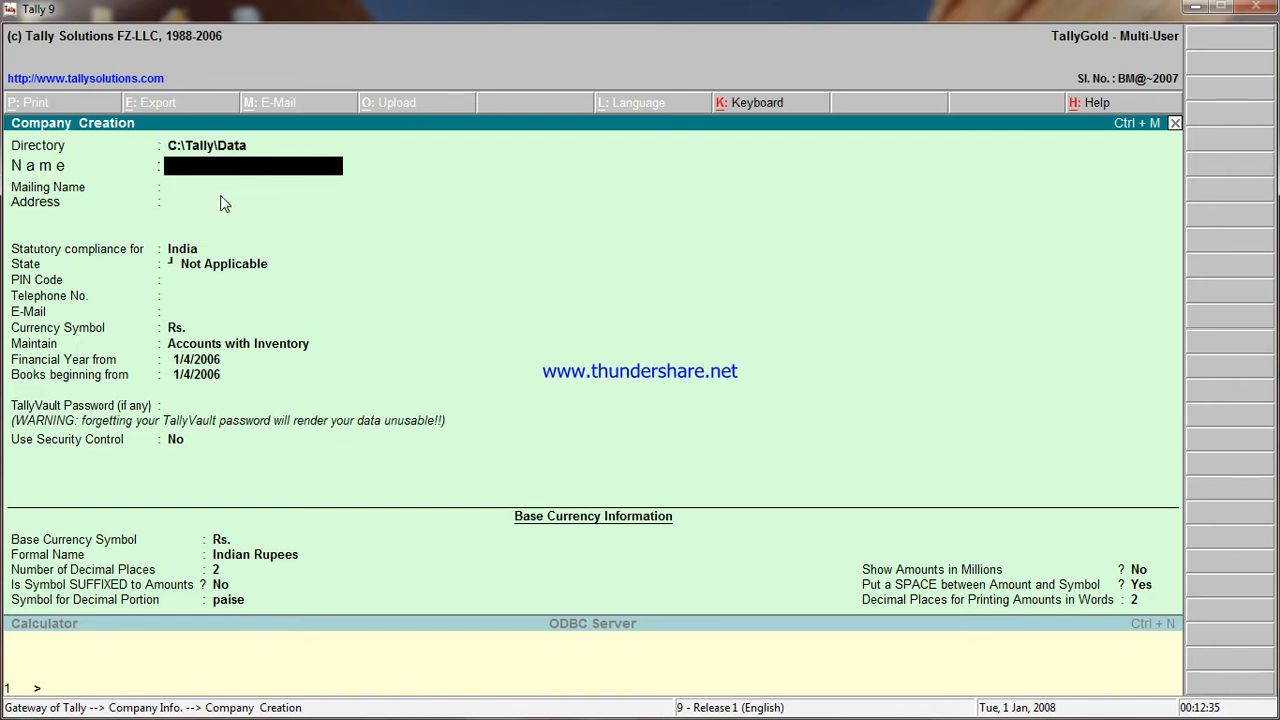
- Name the company 'Satyam Education' and keep the matching auto-filled mailing name
{"action": "type", "text": "Satyam Edu"}
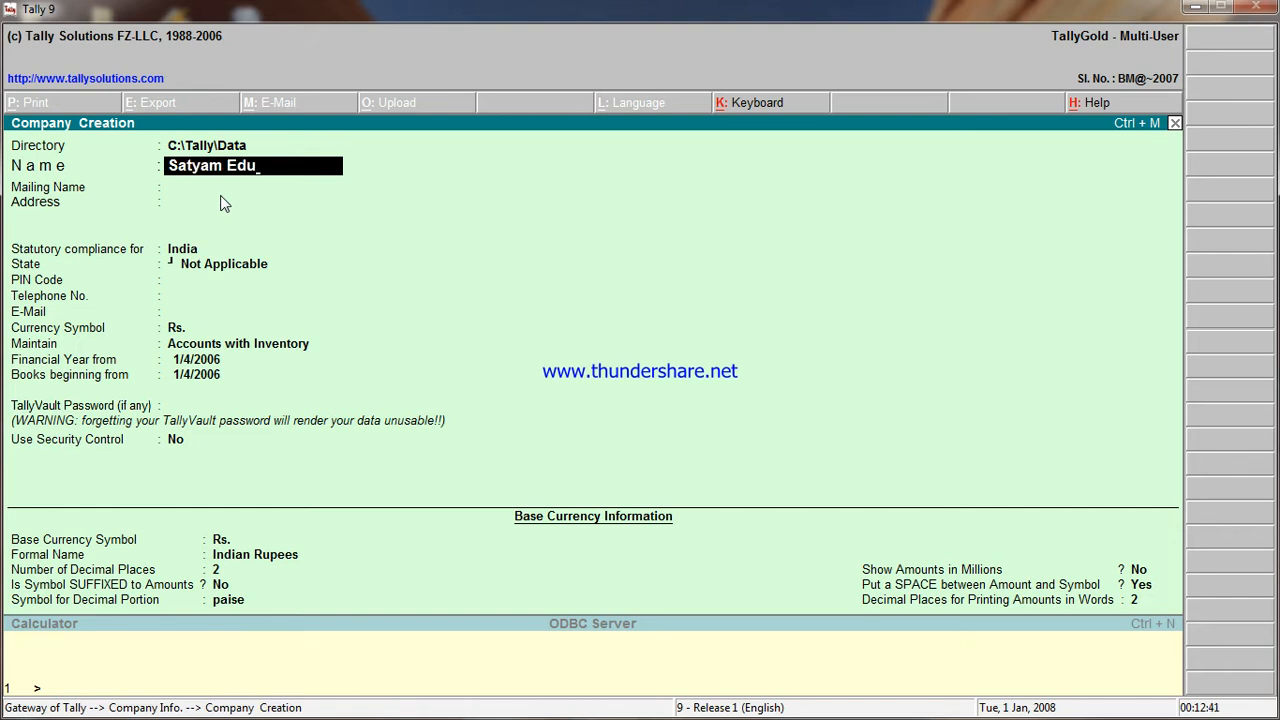
{"action": "type", "text": "cation"}
{"action": "key", "text": "Return"}
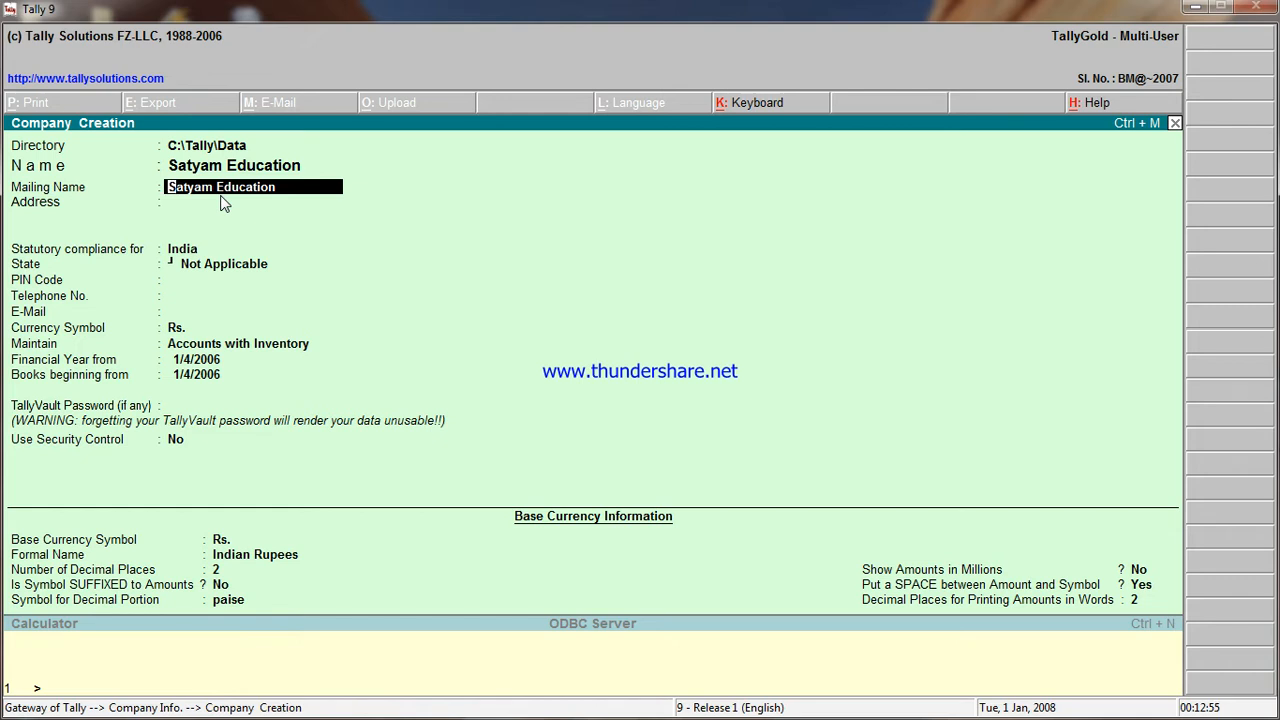
{"action": "key", "text": "Return"}
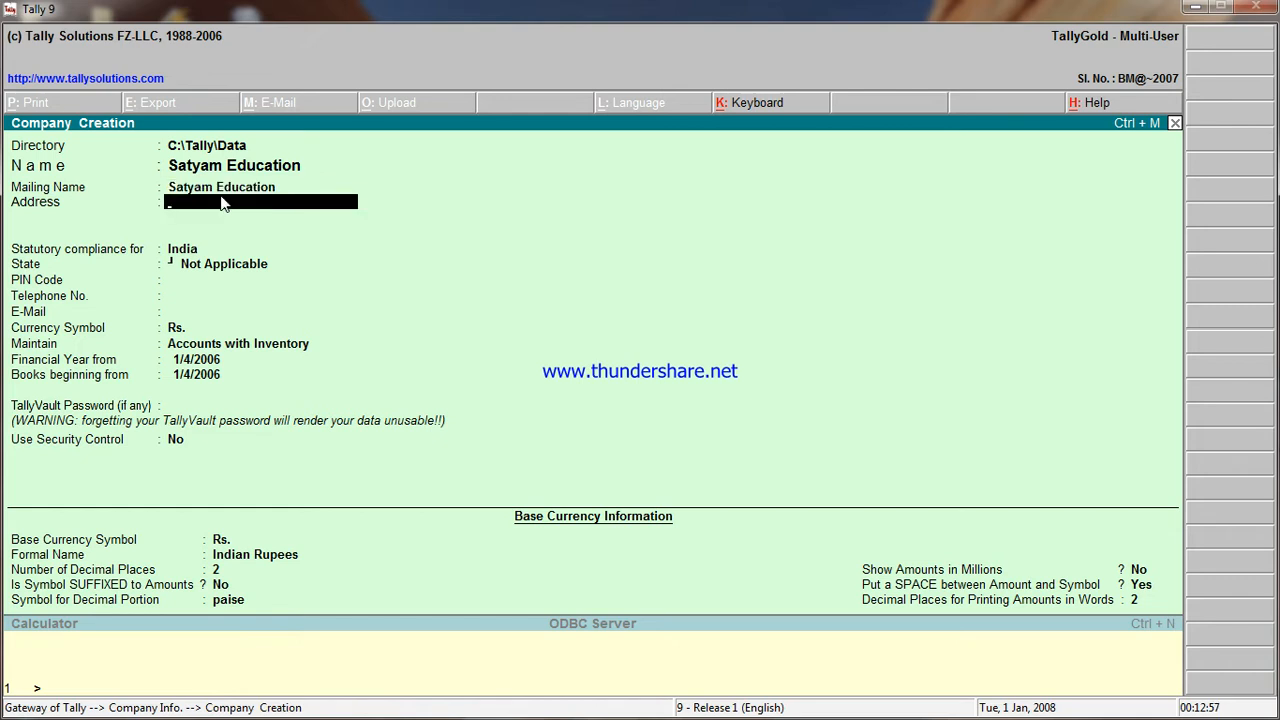
- Enter the company's two-line postal address, leaving the third line empty
{"action": "type", "text": "Bellad Bagewadi"}
{"action": "key", "text": "Return"}
{"action": "type", "text": "Tq-H"}
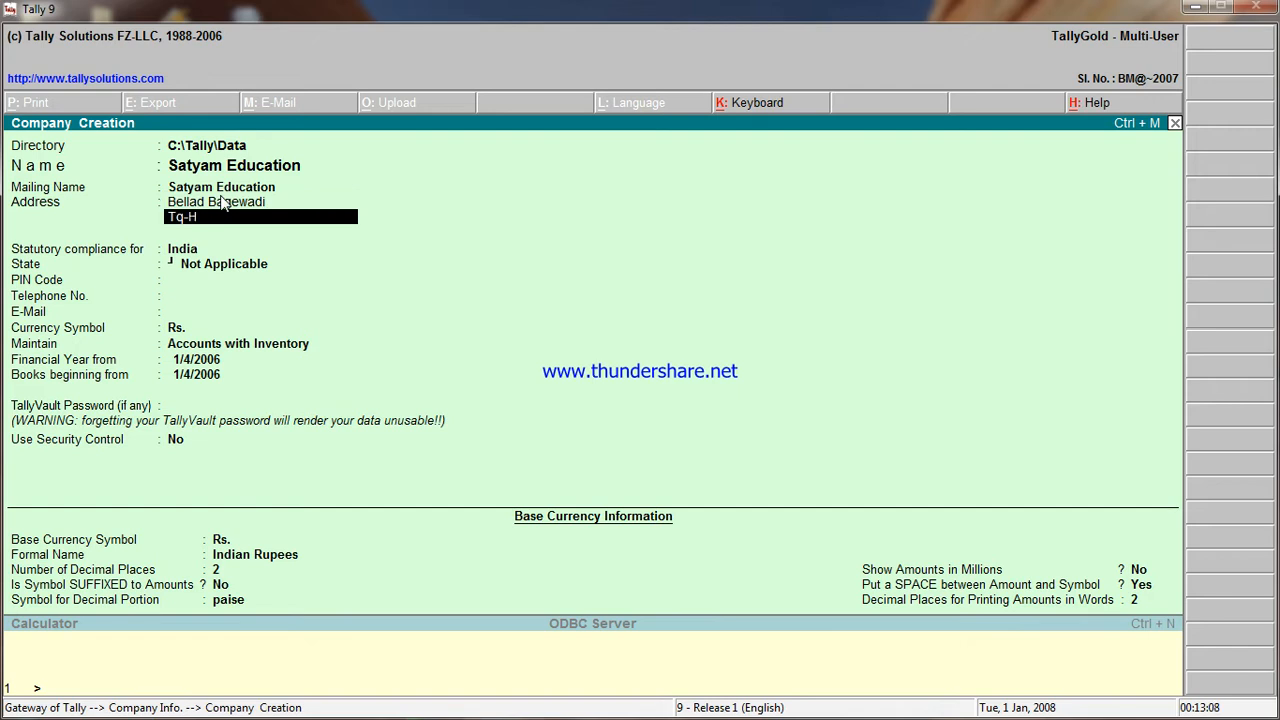
{"action": "type", "text": "ukkeri Dist-Belagavi"}
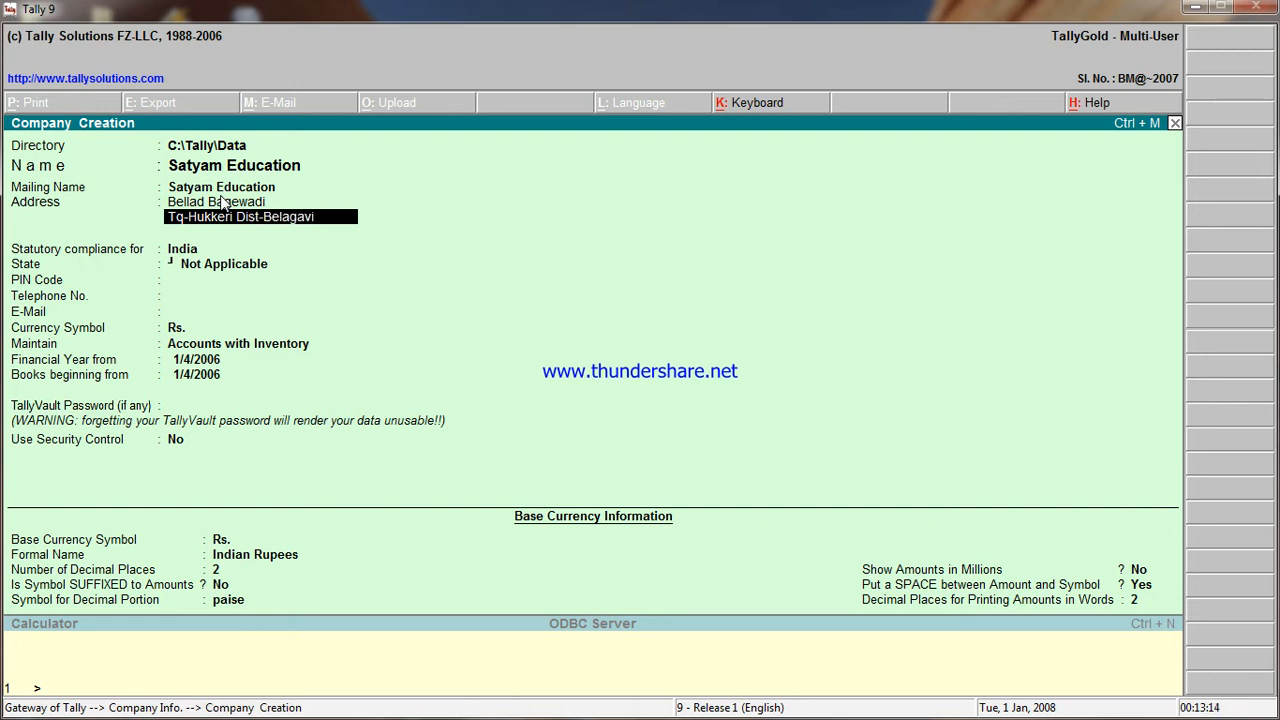
{"action": "key", "text": "Return"}
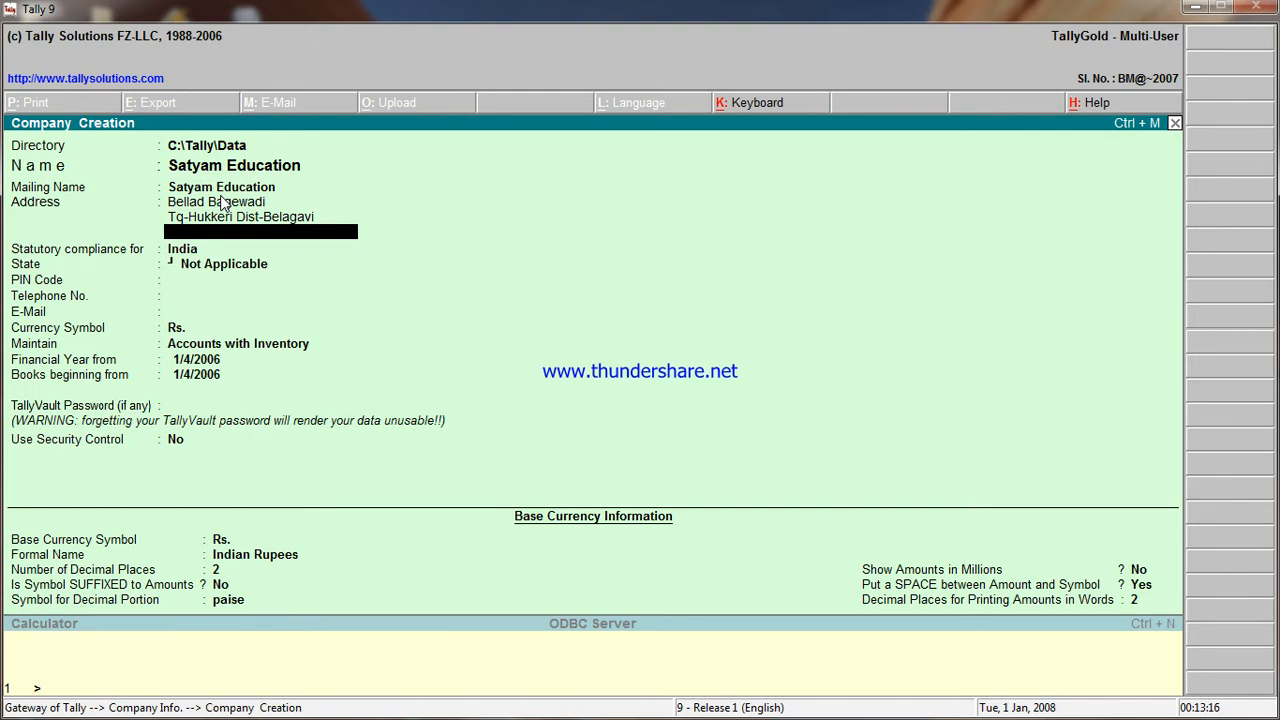
{"action": "key", "text": "Return"}
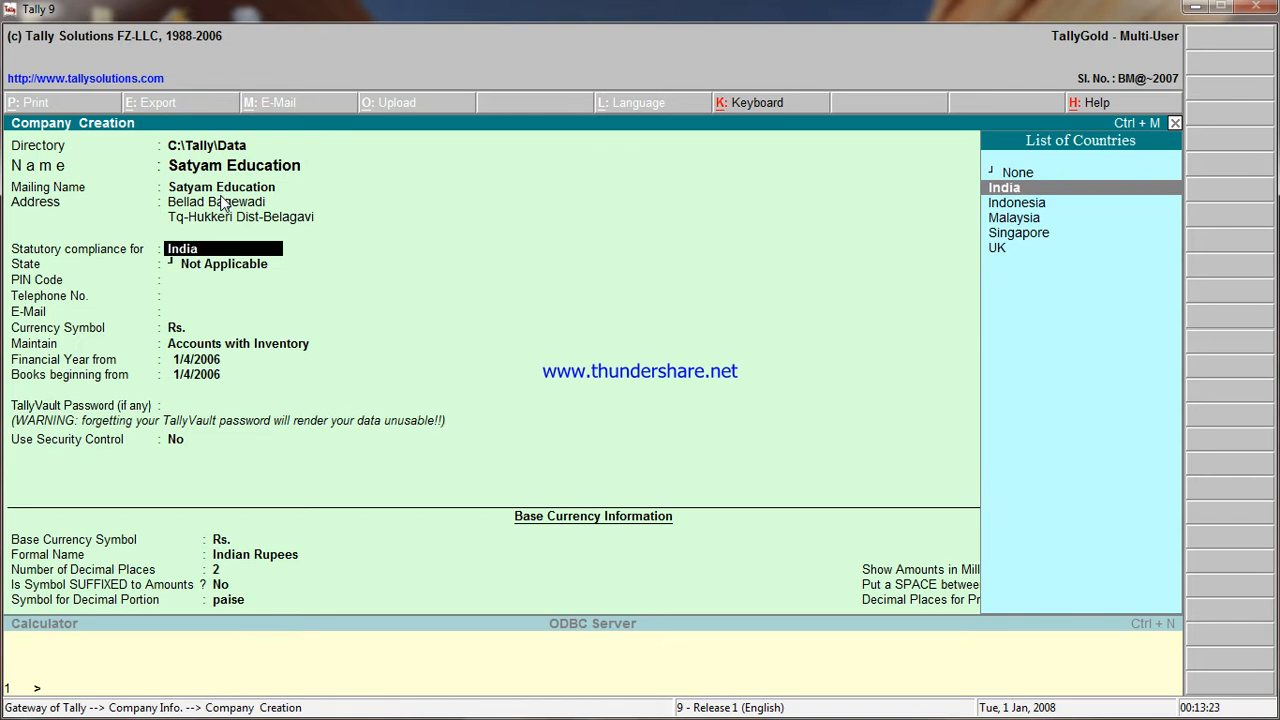
- Keep India for statutory compliance and set the state to Karnataka
{"action": "left_click", "coordinate": [1012, 192]}
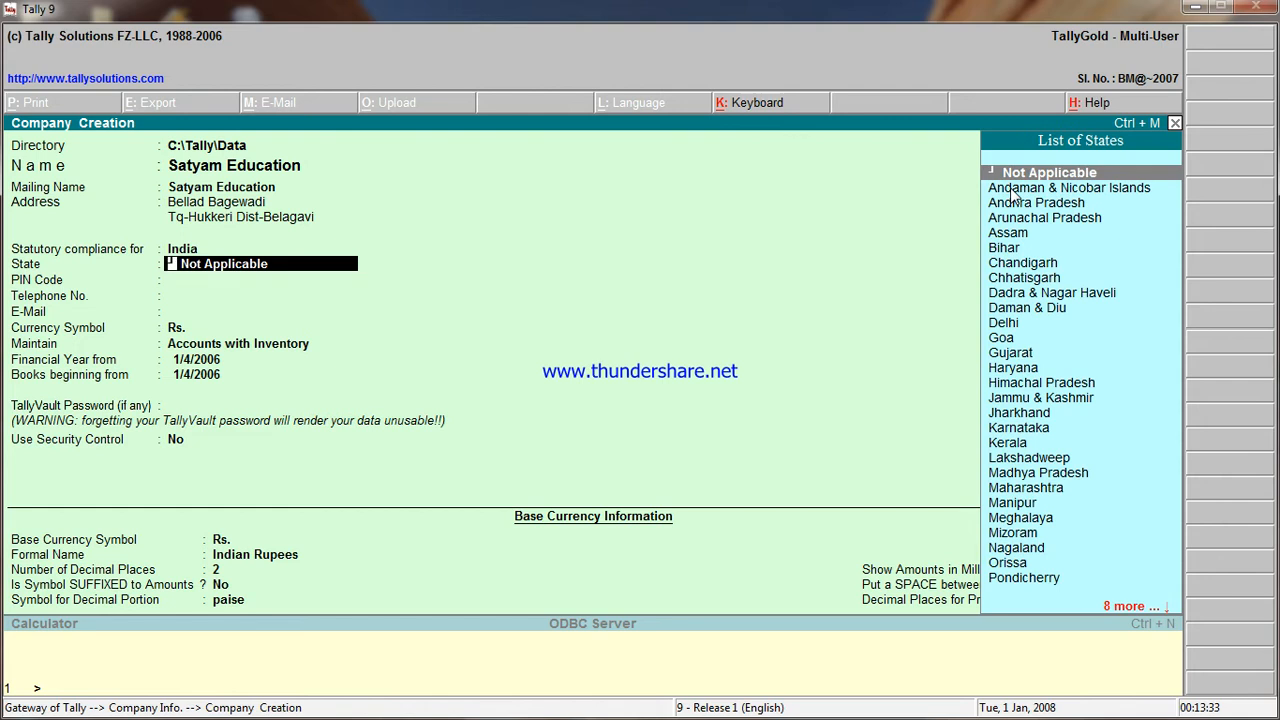
{"action": "left_click", "coordinate": [1010, 430]}
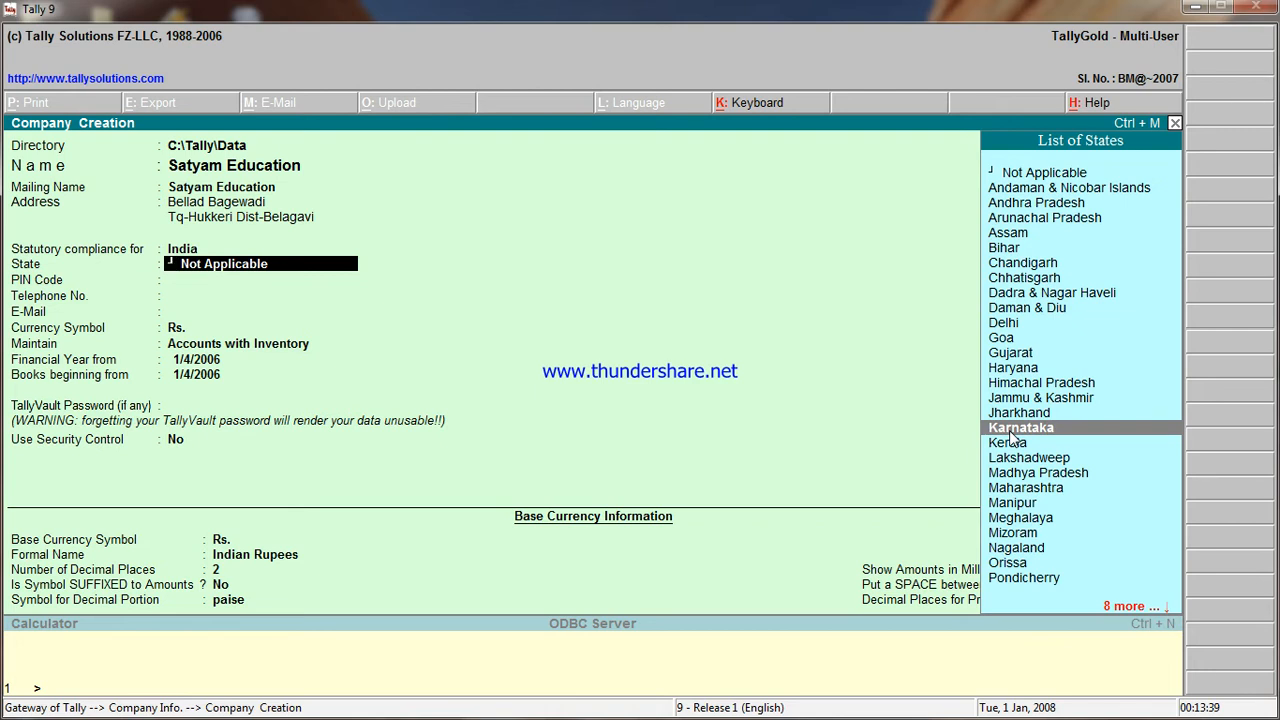
{"action": "left_click", "coordinate": [1010, 430]}
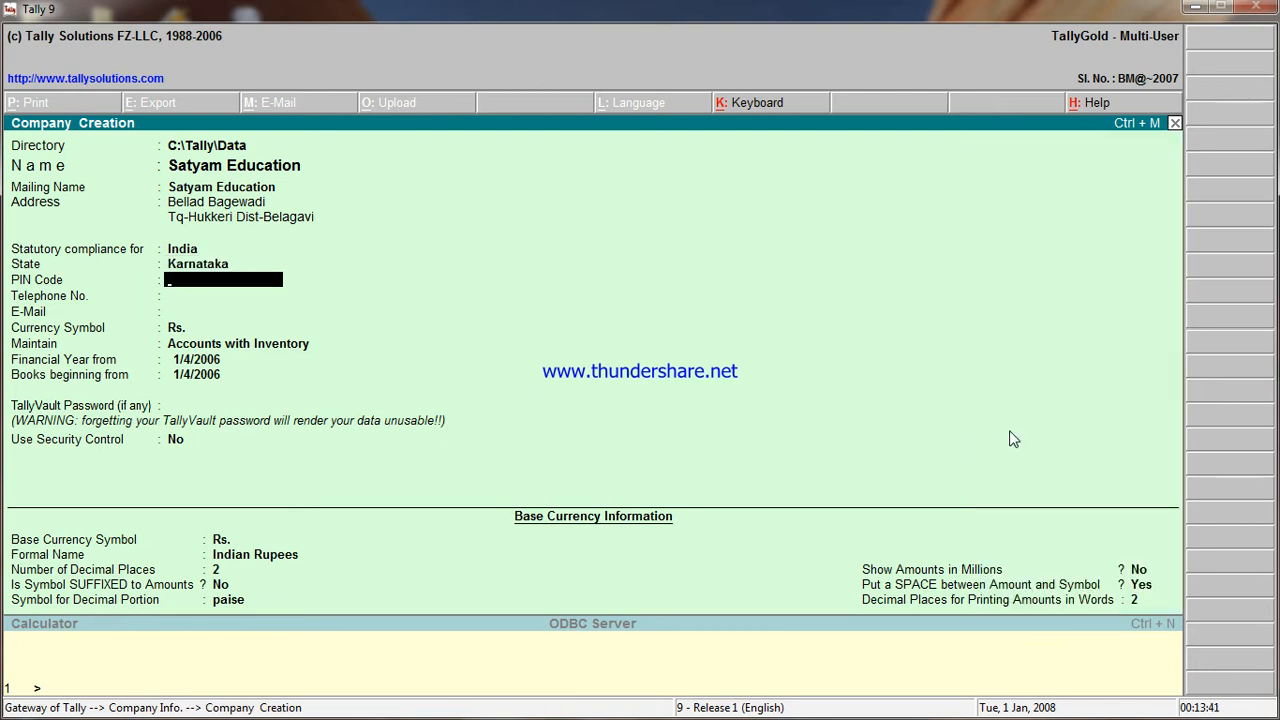
- Fill in the company's PIN code, telephone number and e-mail address
{"action": "type", "text": "591305"}
{"action": "key", "text": "Return"}
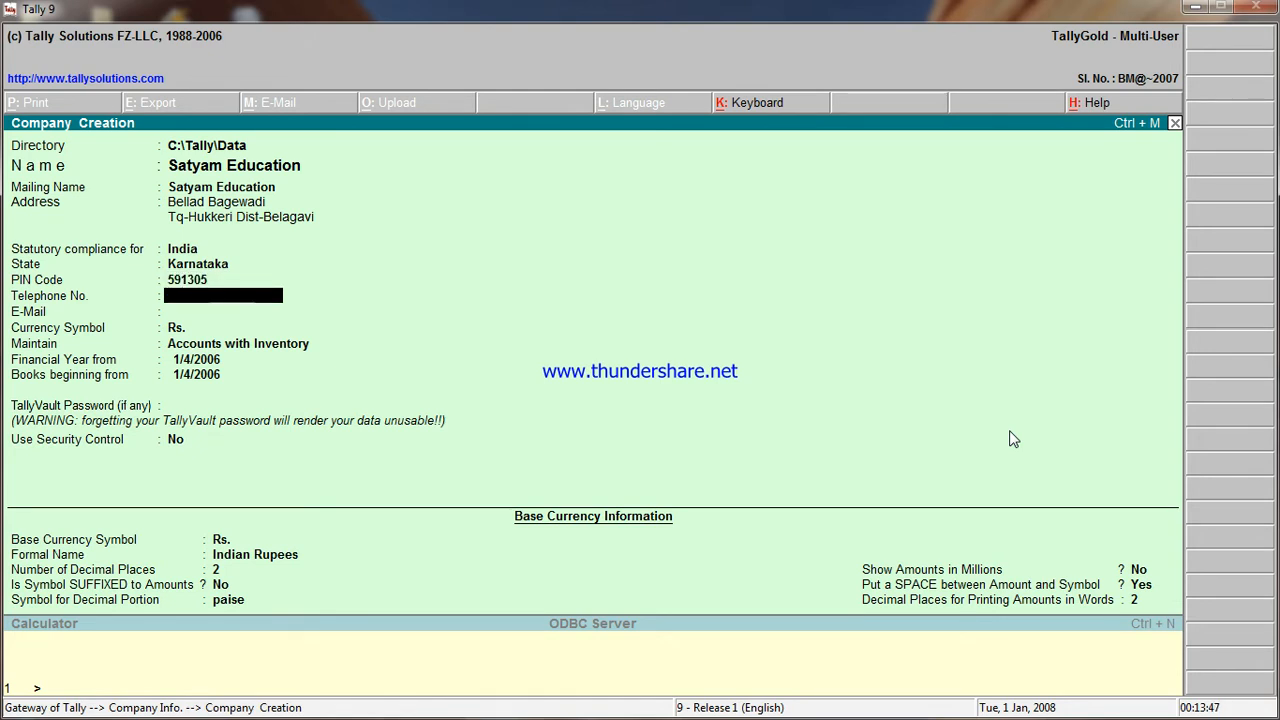
{"action": "key", "text": "Return"}
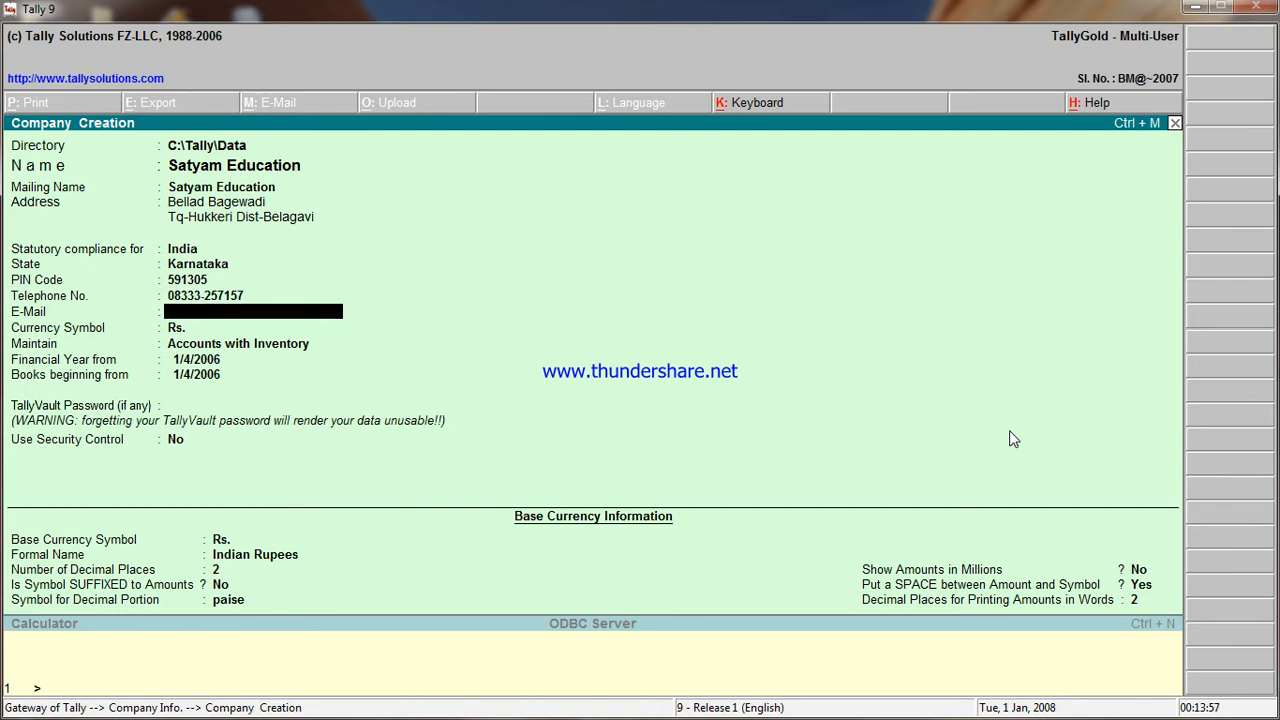
{"action": "key", "text": "Return"}
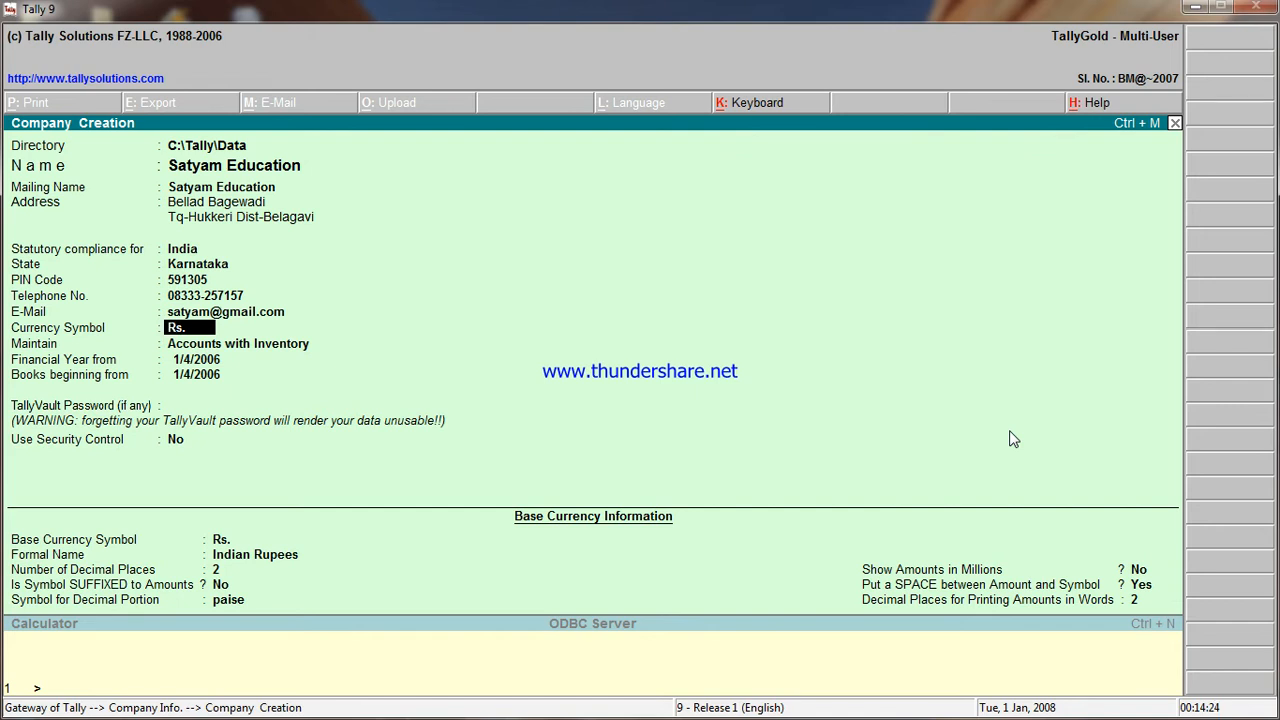
- Keep the Rs. currency symbol and set the company to maintain Accounts only
{"action": "key", "text": "Return"}
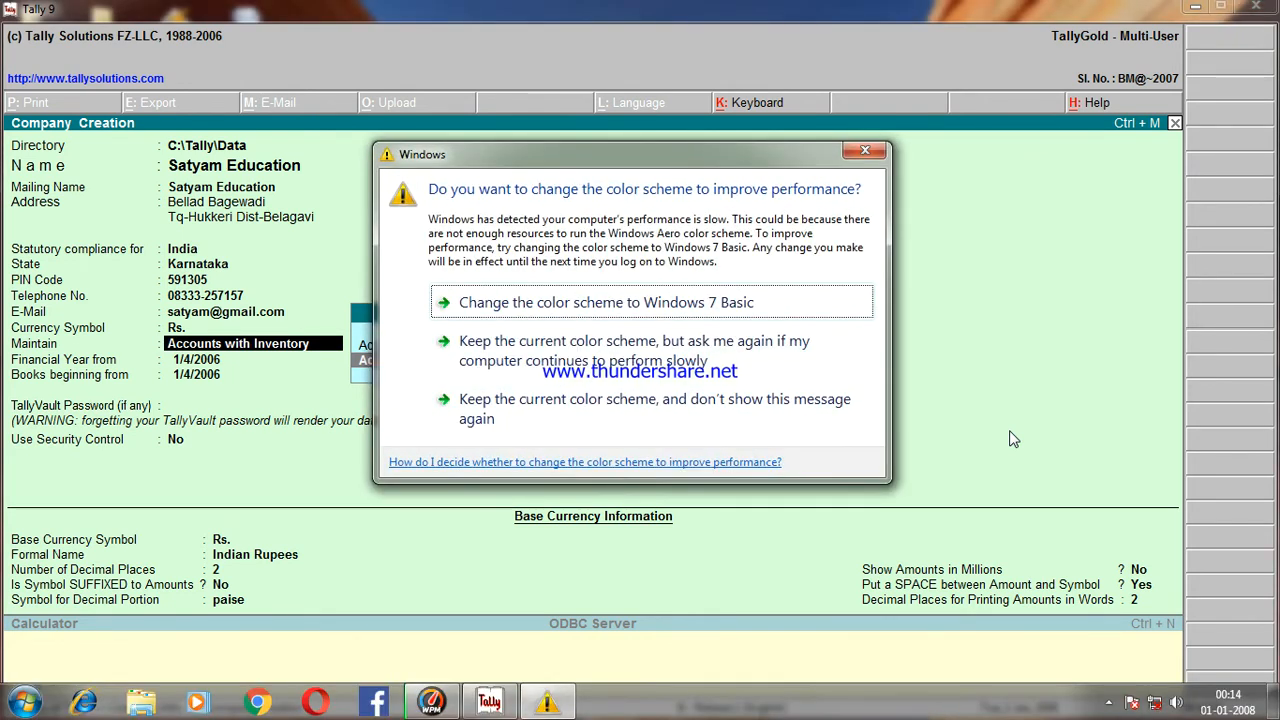
{"action": "left_click", "coordinate": [857, 156]}
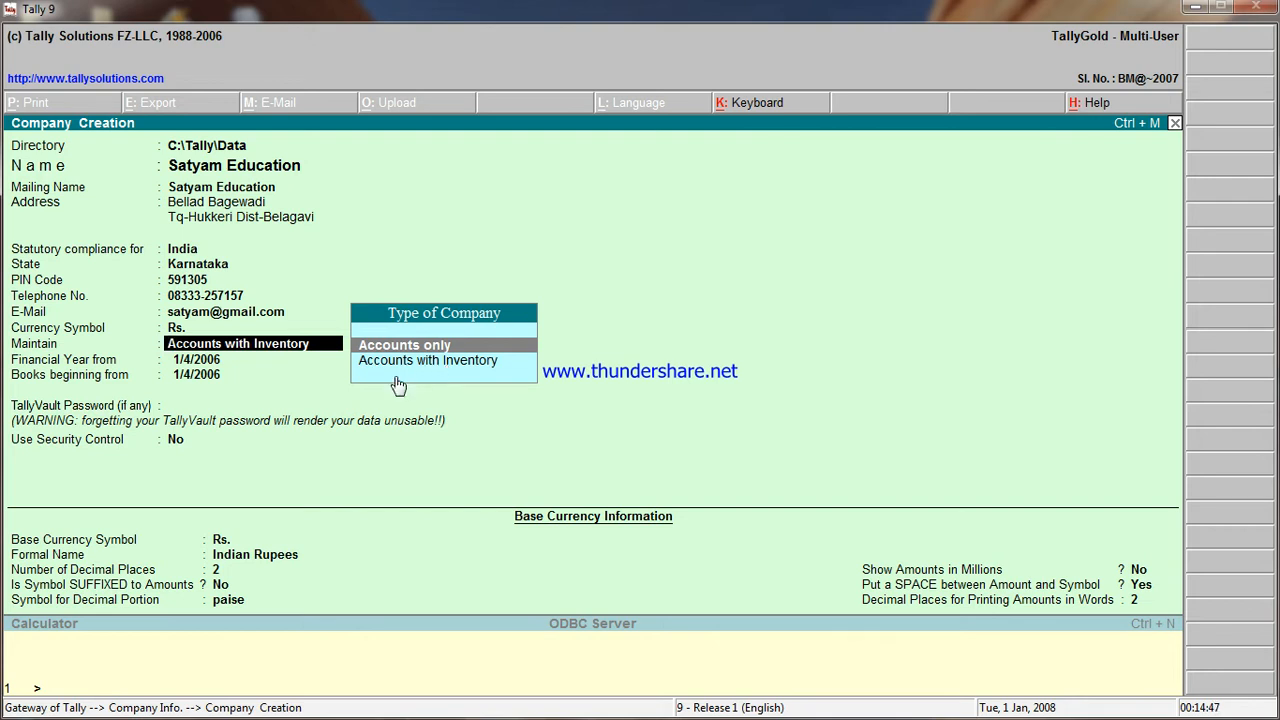
{"action": "left_click", "coordinate": [507, 352]}
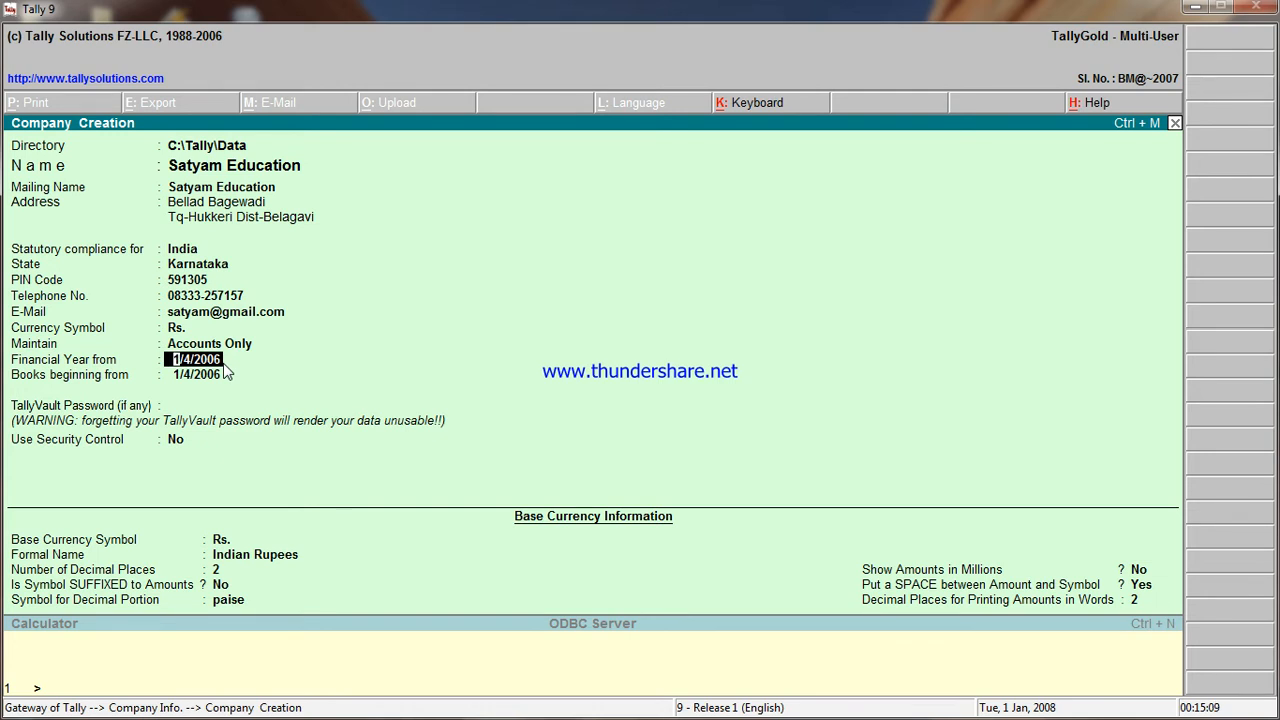
- Keep the financial year start and set books beginning to 1/7/2006
{"action": "key", "text": "Return"}
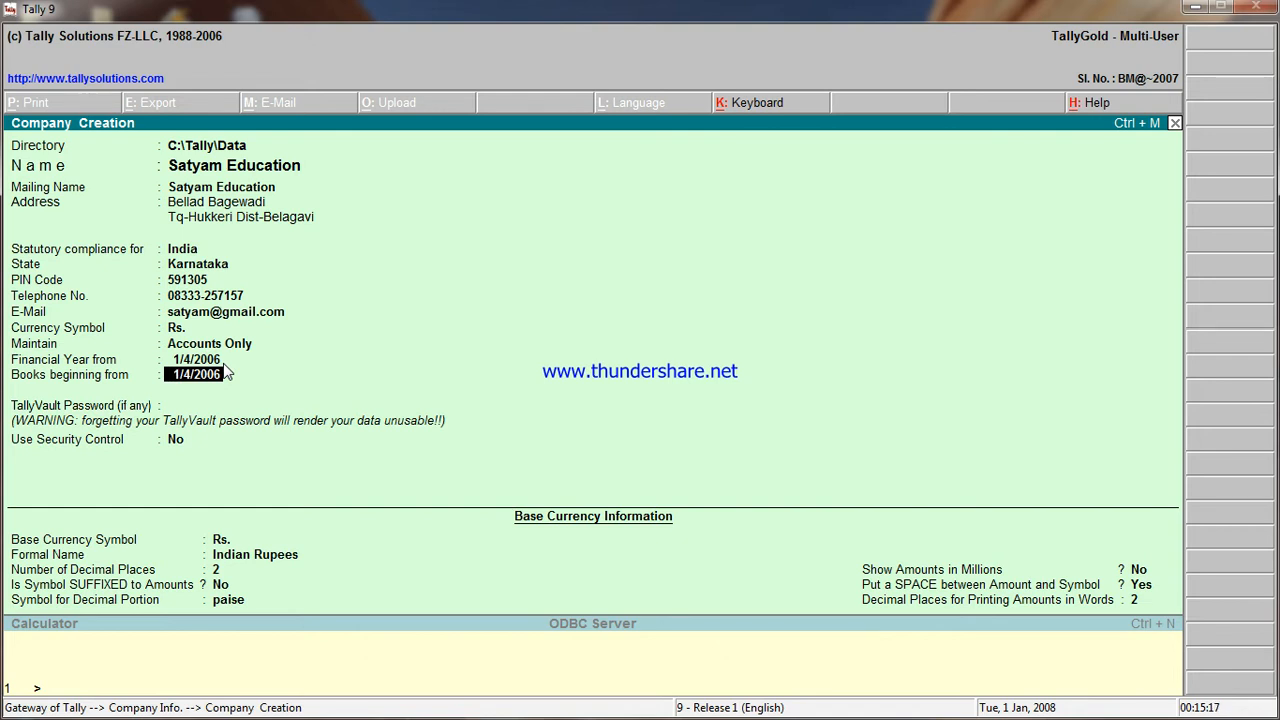
{"action": "type", "text": "1/7"}
{"action": "type", "text": "/2006"}
{"action": "key", "text": "Return"}
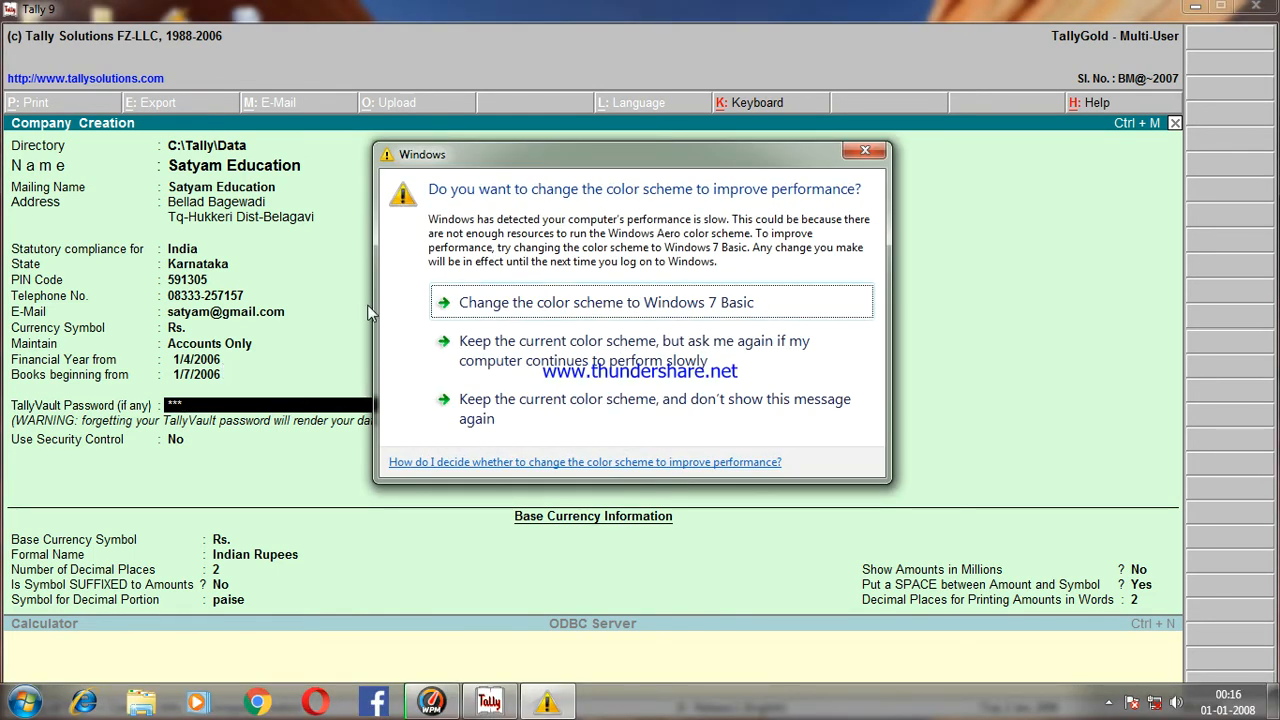
- Enter the TallyVault password and confirm it in the Repeat field
{"action": "left_click", "coordinate": [866, 153]}
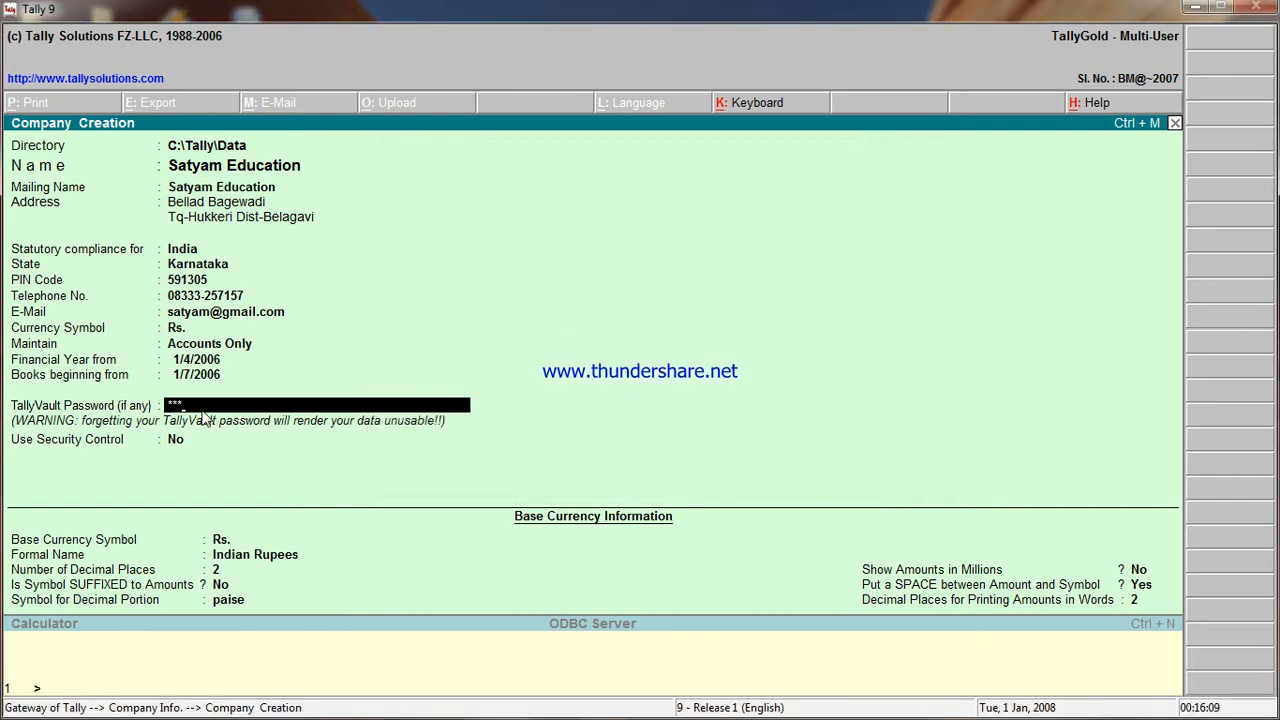
{"action": "key", "text": "Return"}
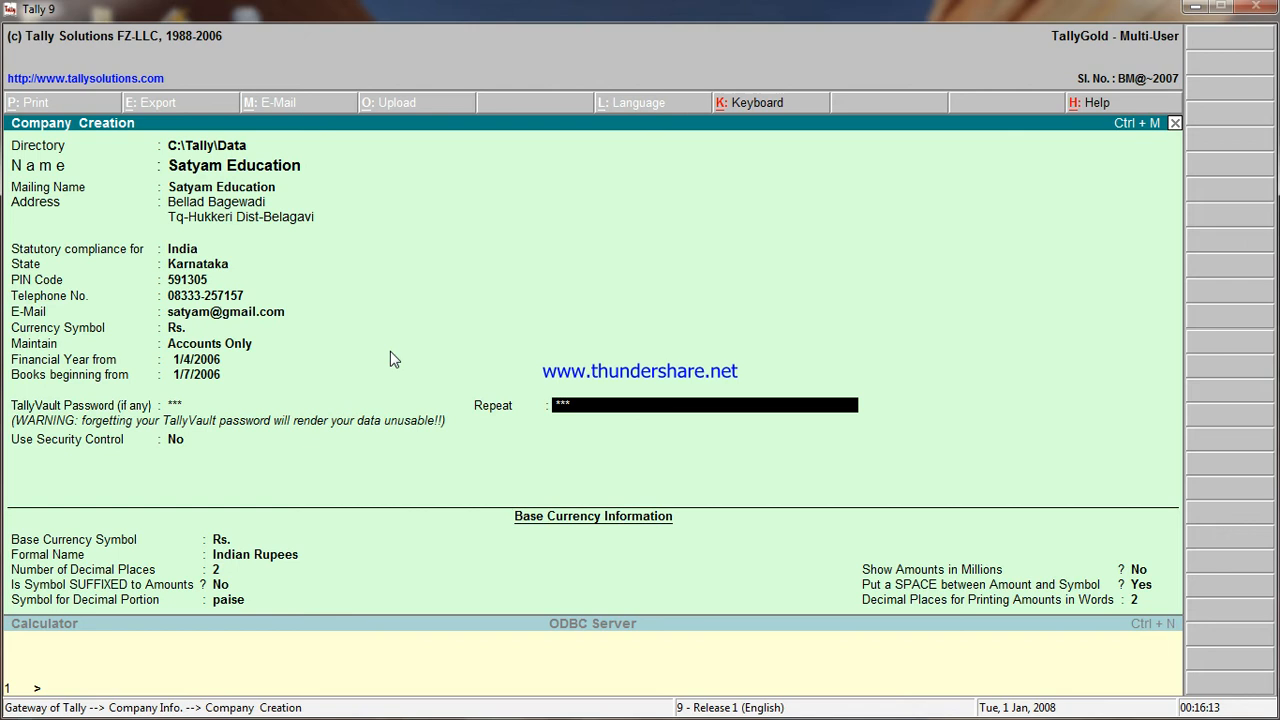
{"action": "key", "text": "Return"}
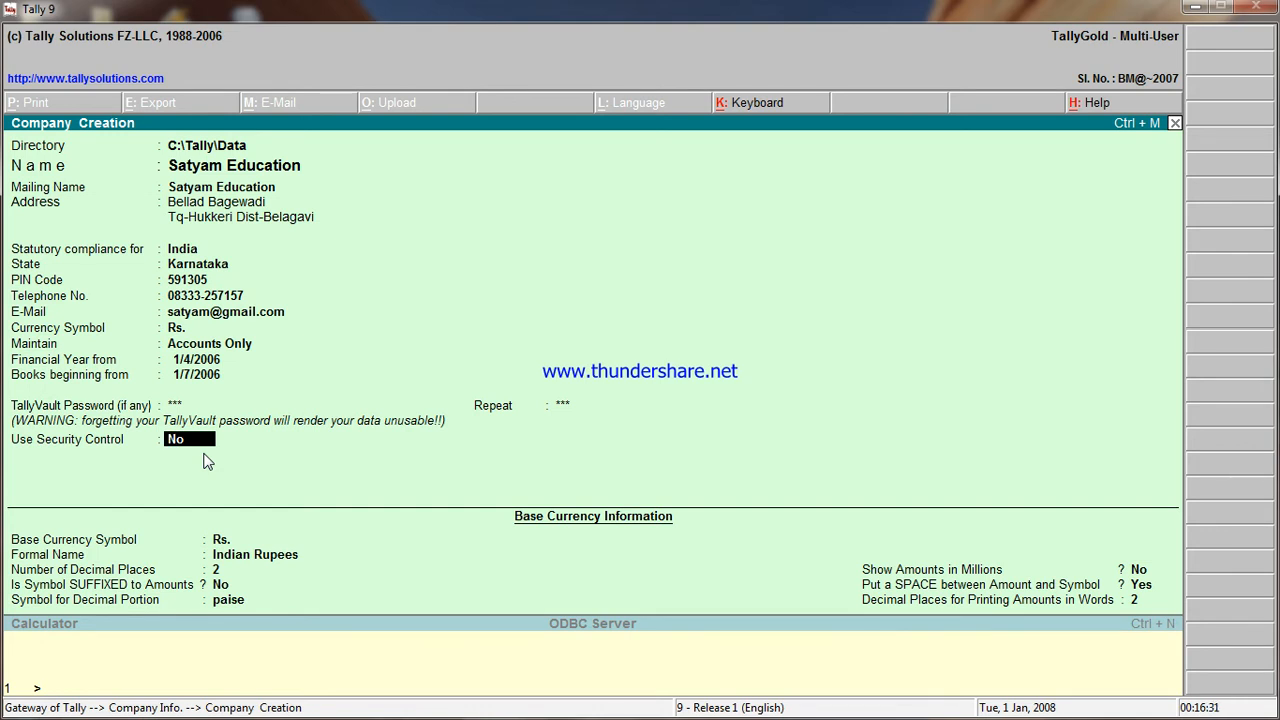
- Set Use Security Control to Yes, then enter the administrator's name and password twice
{"action": "type", "text": "y"}
{"action": "key", "text": "Return"}
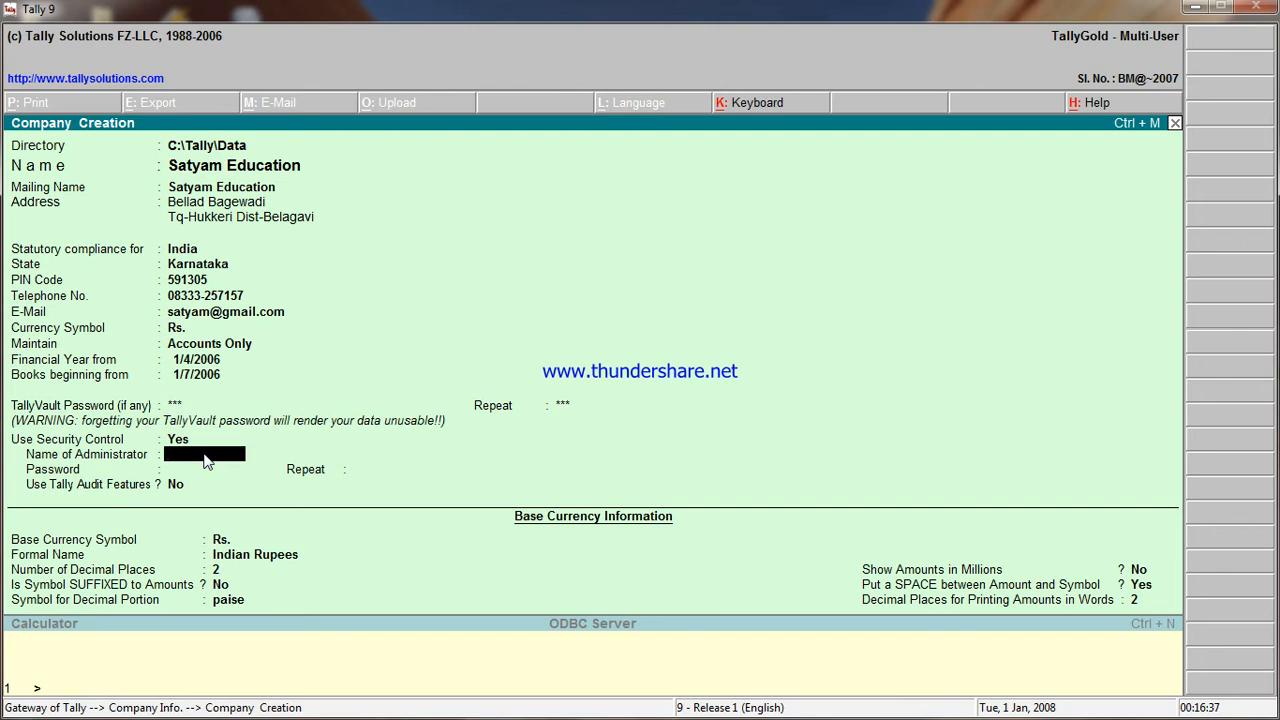
{"action": "type", "text": "Gudasi"}
{"action": "key", "text": "Return"}
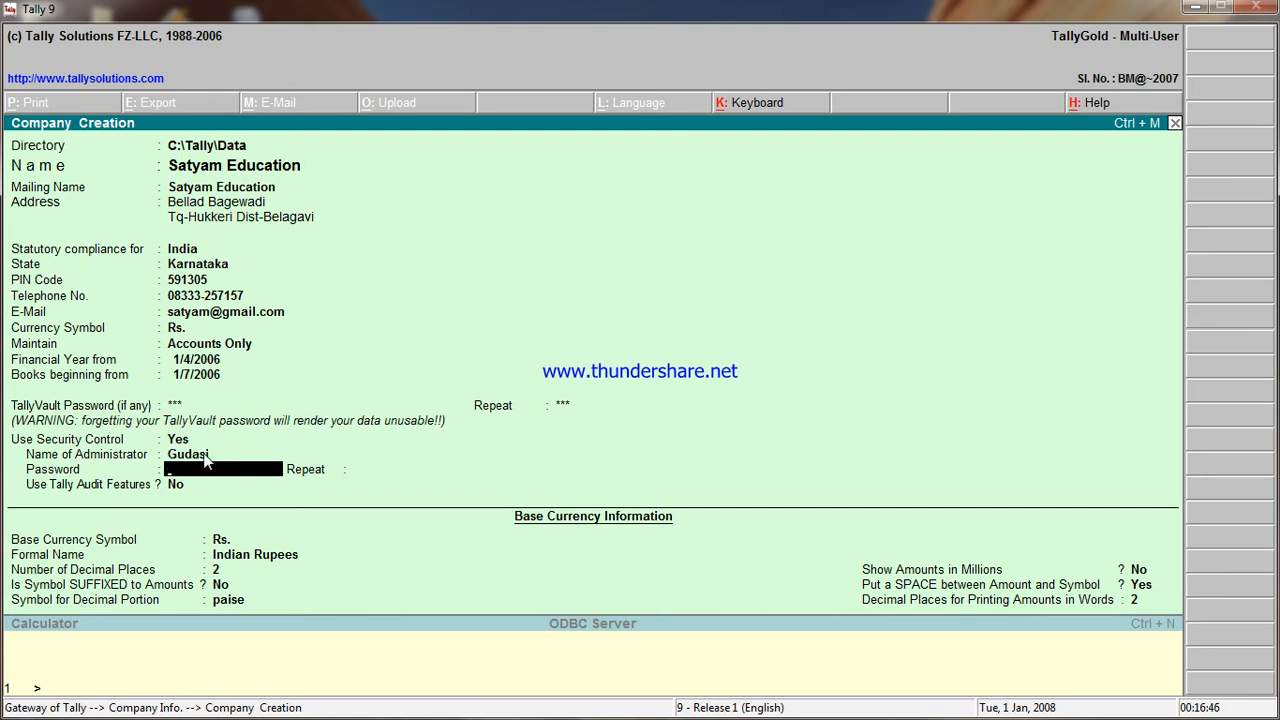
{"action": "type", "text": "****"}
{"action": "key", "text": "Return"}
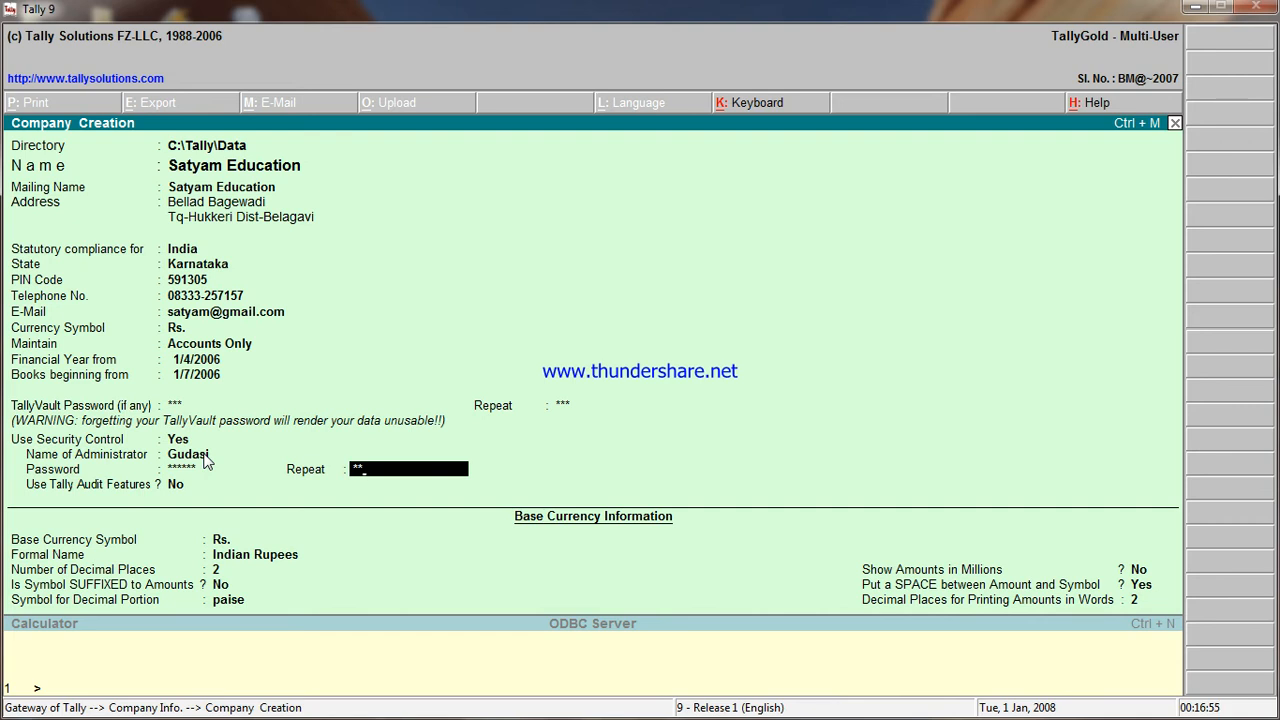
{"action": "type", "text": "***"}
{"action": "key", "text": "Return"}
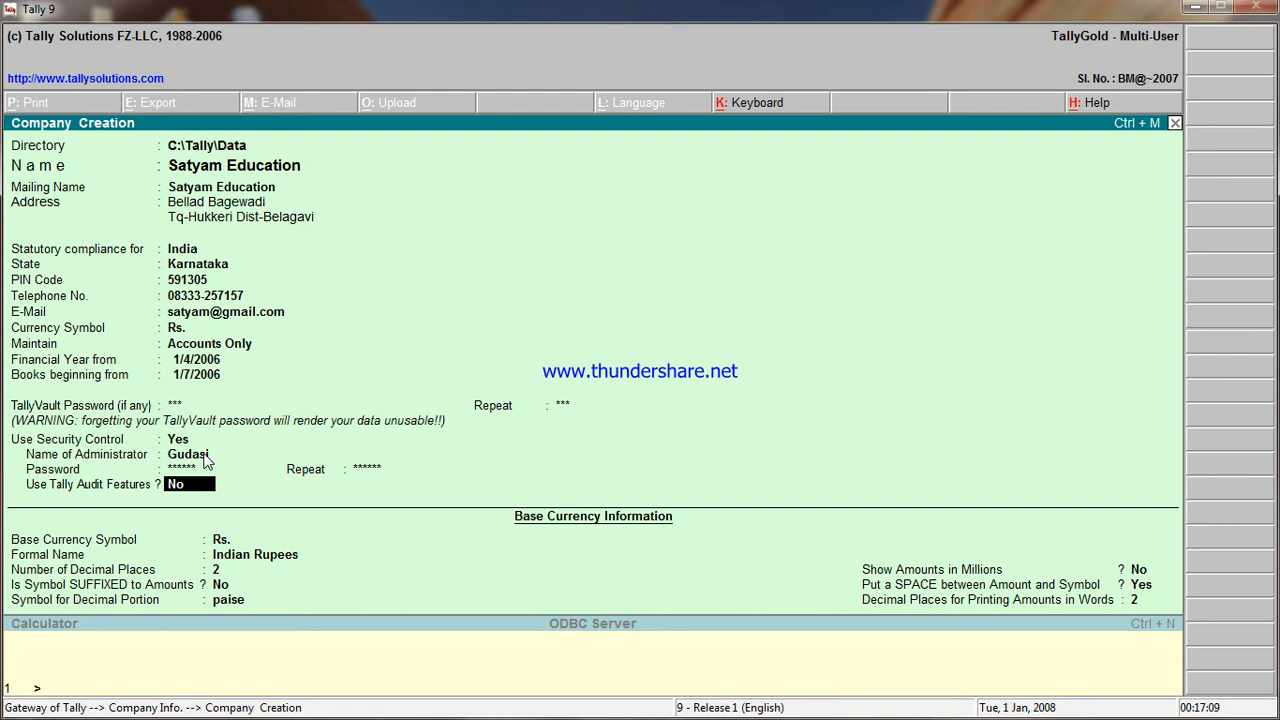
{"action": "key", "text": "Return"}
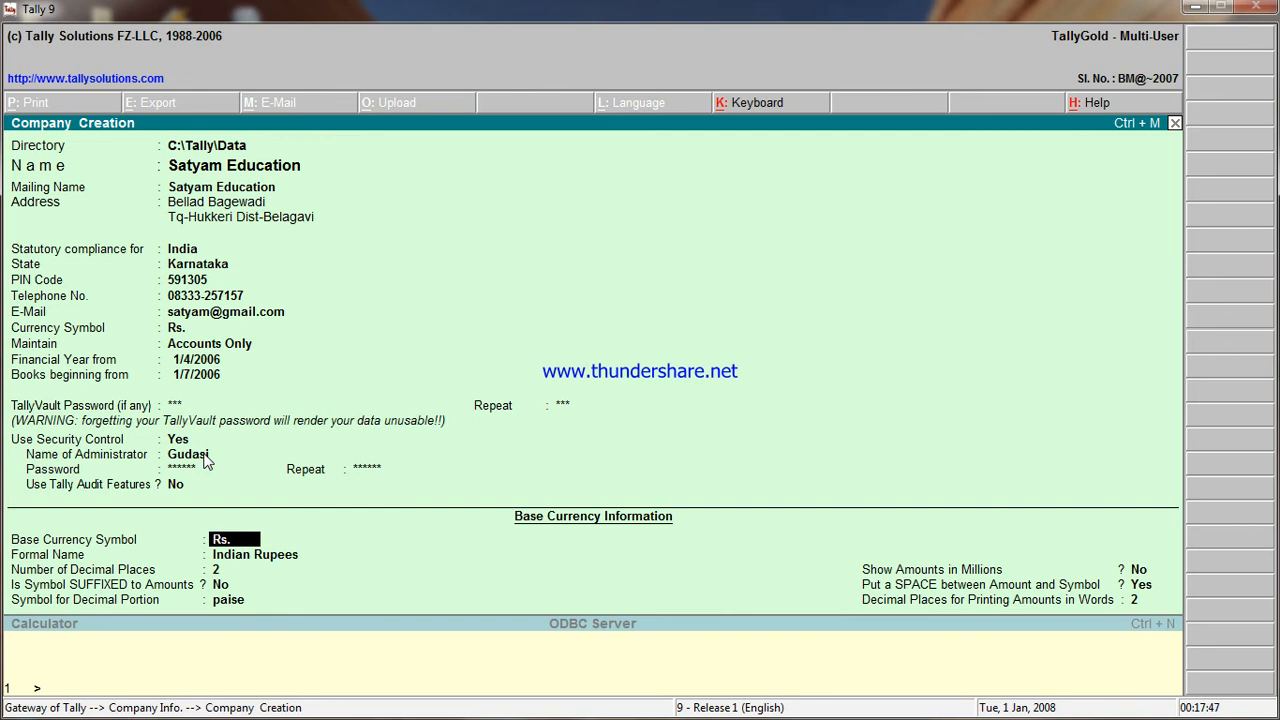
{"action": "key", "text": "Return"}
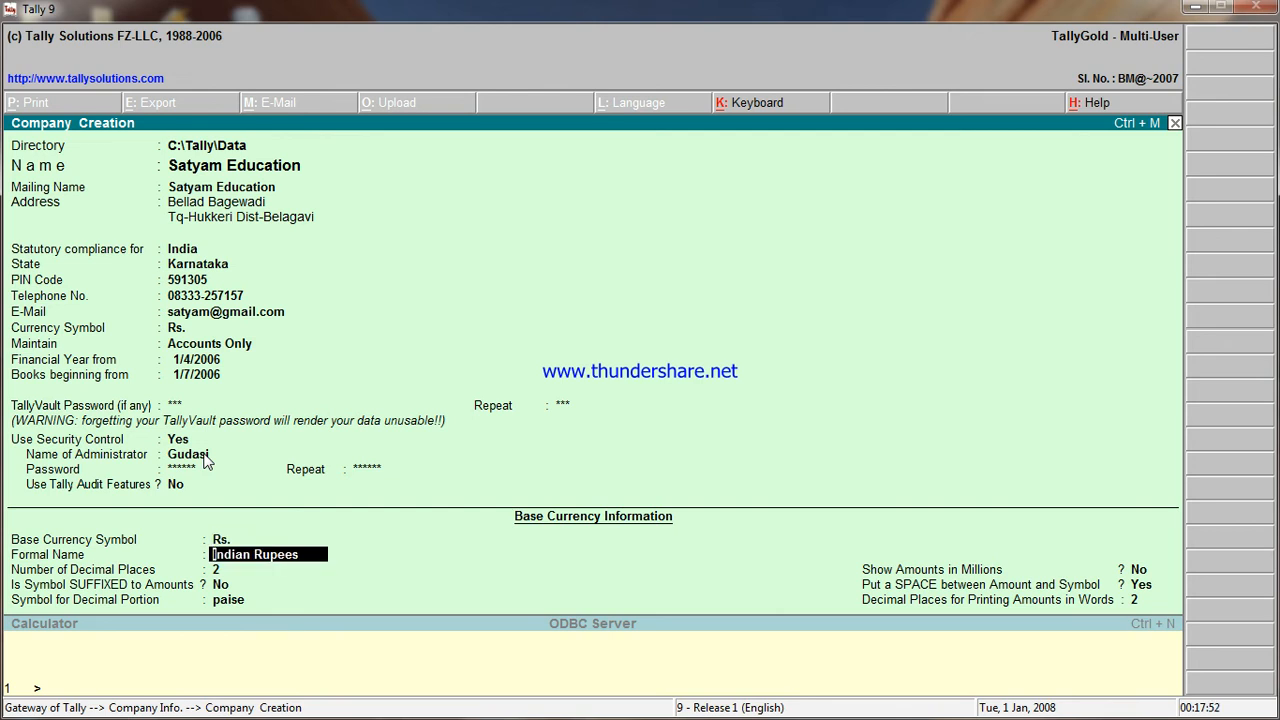
{"action": "key", "text": "Return"}
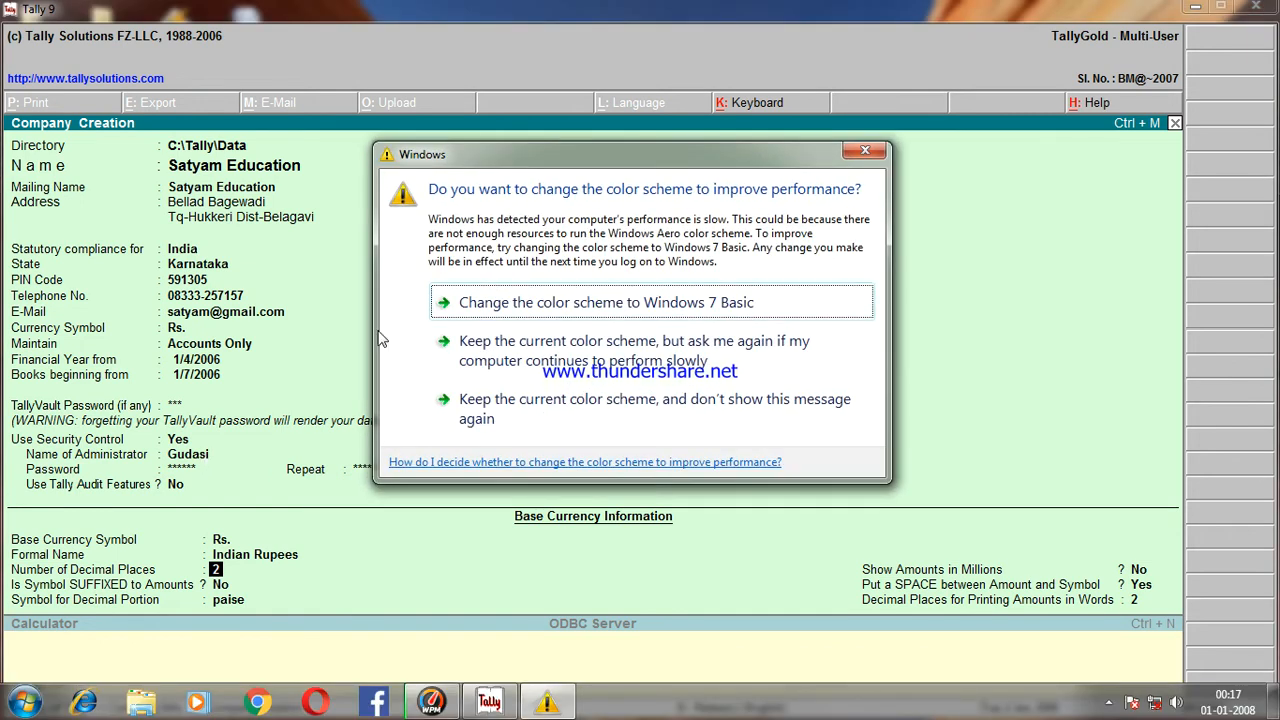
{"action": "left_click", "coordinate": [872, 153]}
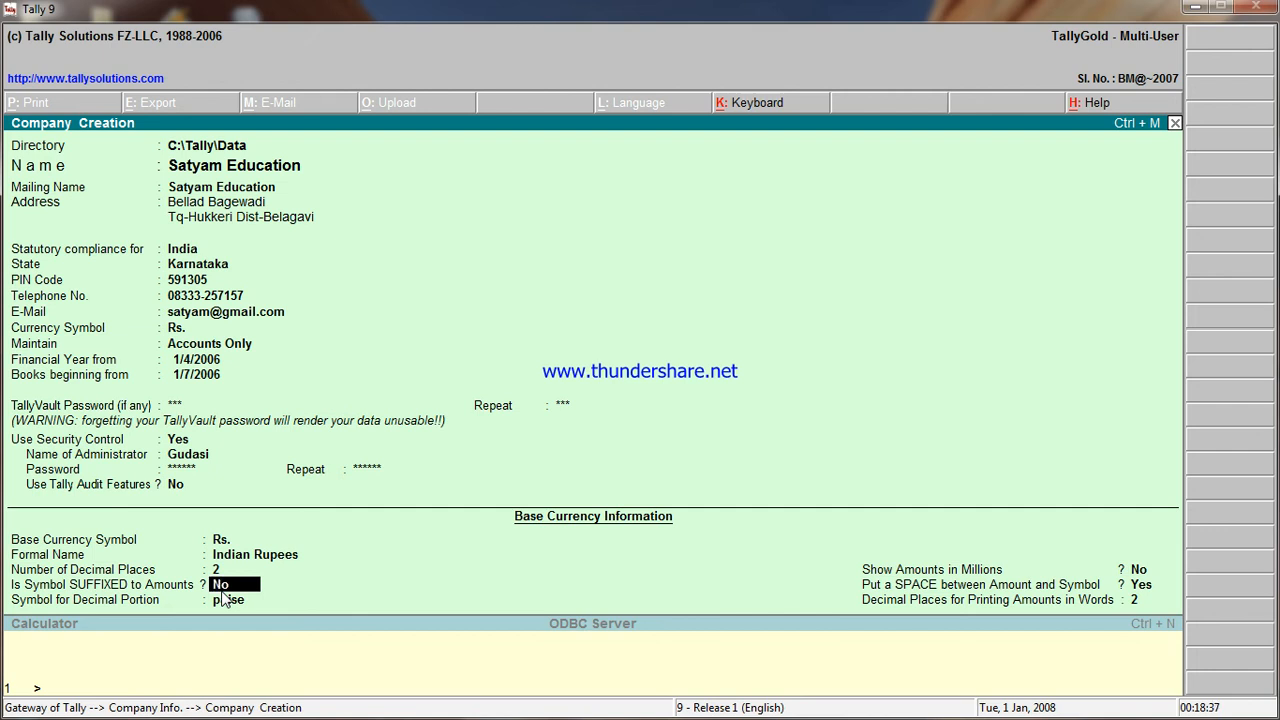
{"action": "key", "text": "Return"}
{"action": "key", "text": "Return"}
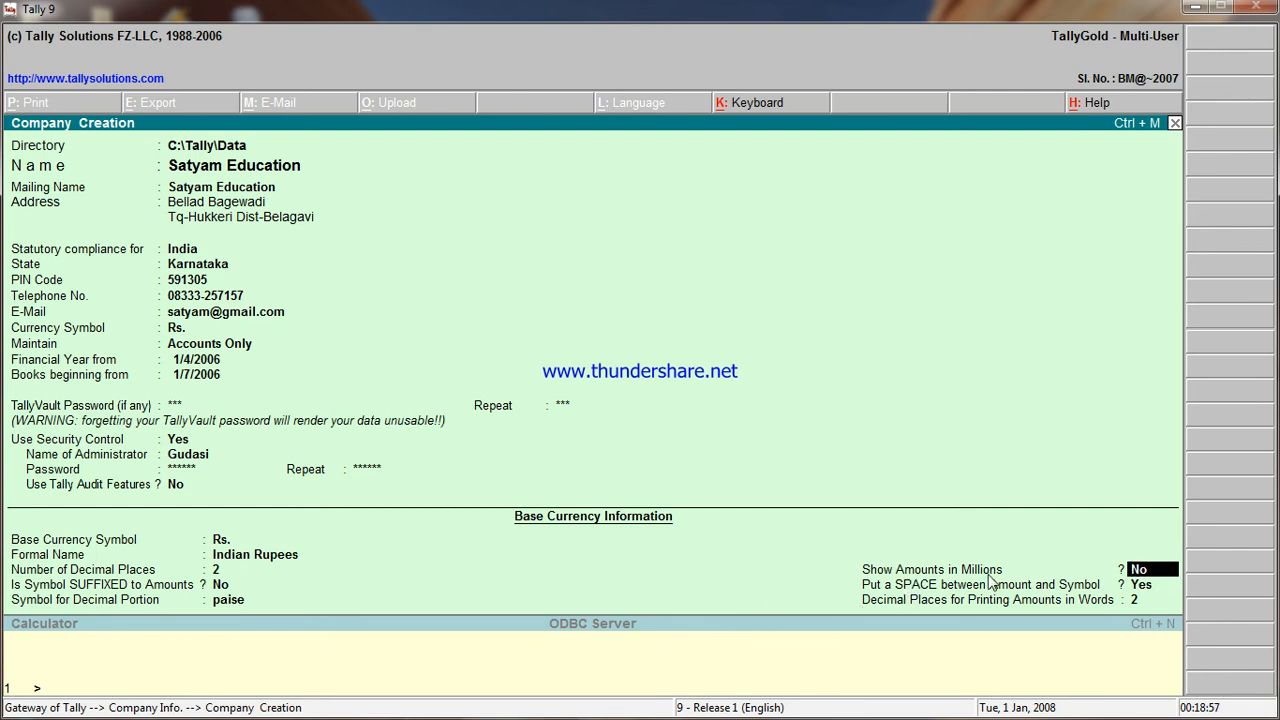
{"action": "left_click", "coordinate": [1140, 590]}
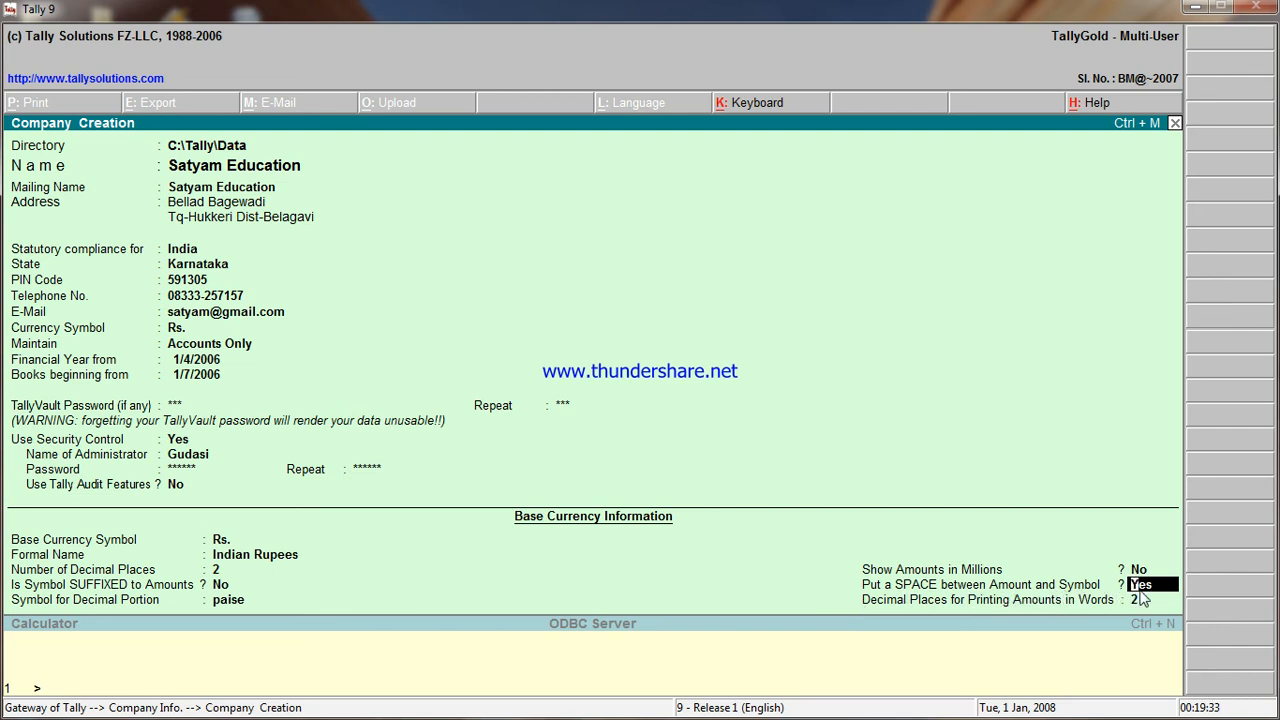
{"action": "key", "text": "Return"}
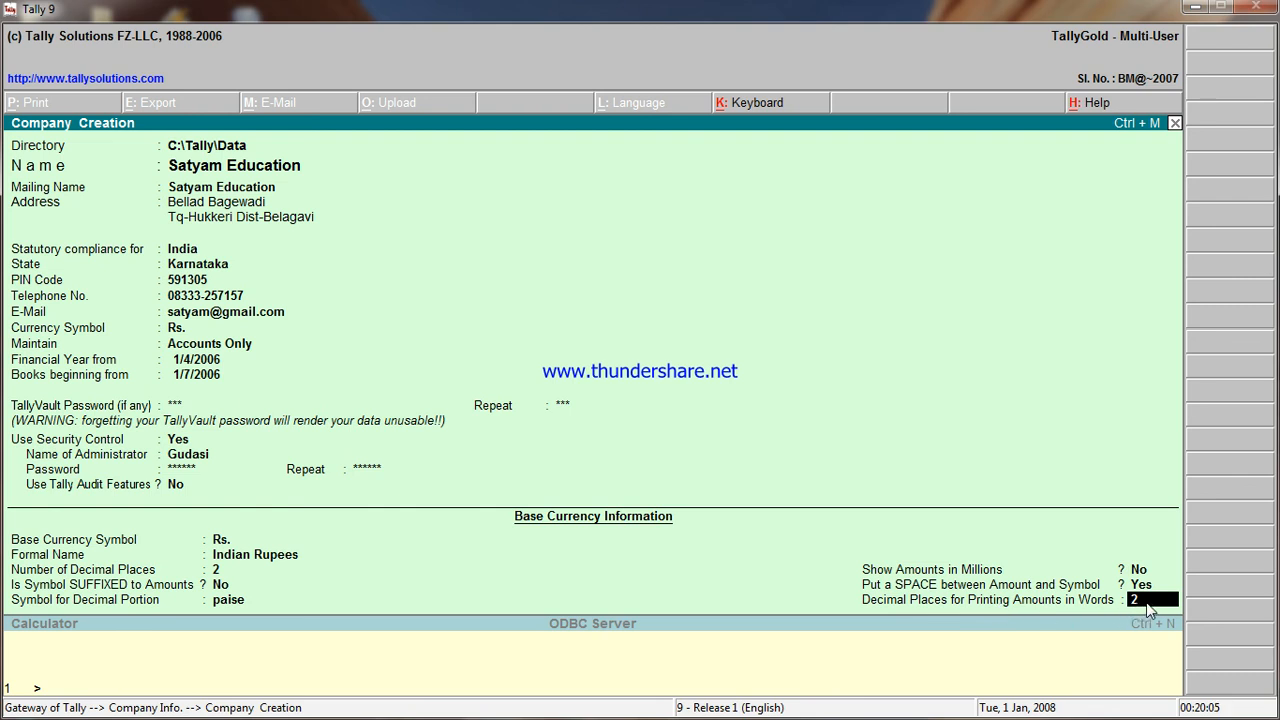
- Accept and save the Satyam Education company, then re-enter the TallyVault password
{"action": "key", "text": "Return"}
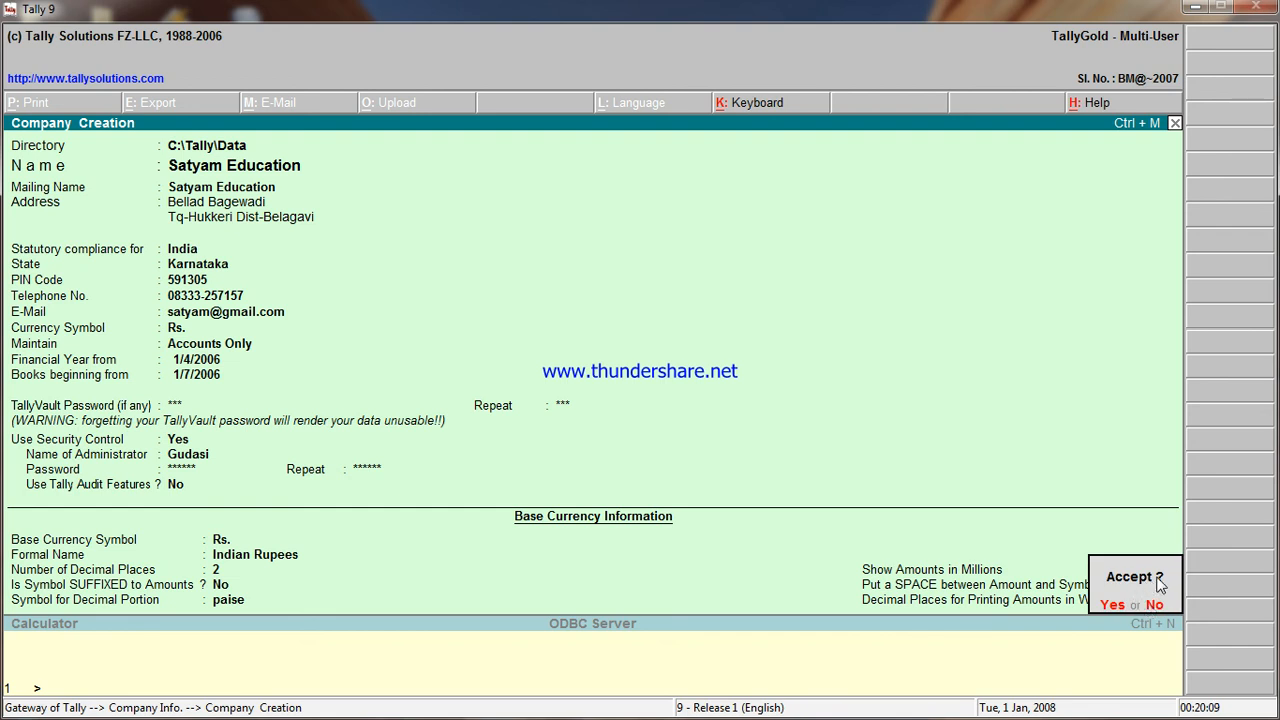
{"action": "left_click", "coordinate": [1112, 606]}
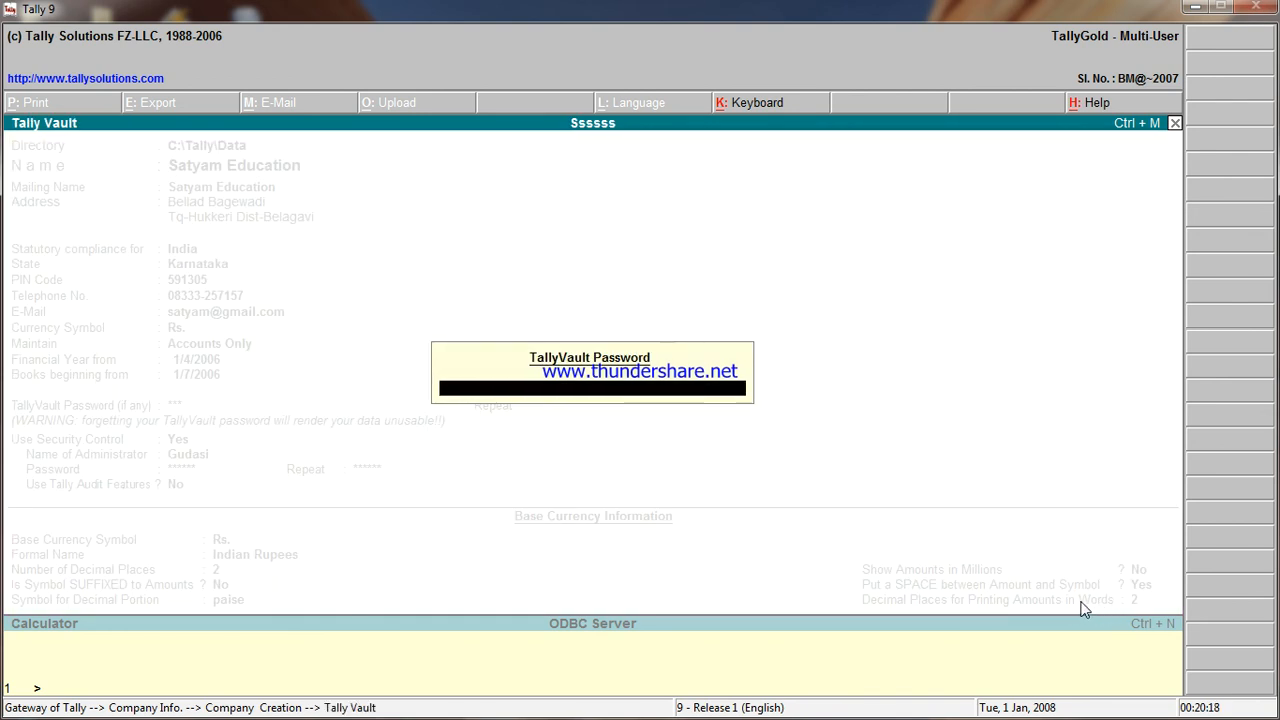
{"action": "type", "text": "**"}
{"action": "key", "text": "Return"}
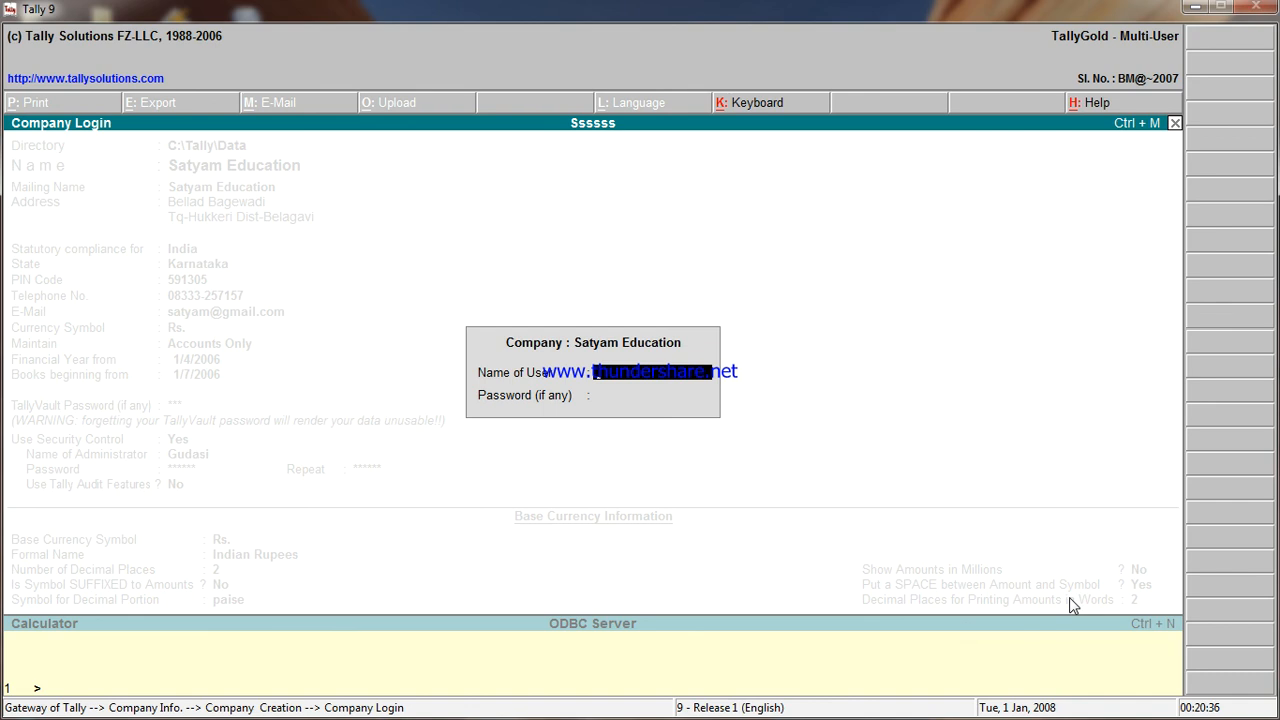
- Log in to Satyam Education with the administrator's user name and password, then minimize Tally to the desktop
{"action": "type", "text": "Gudasi"}
{"action": "key", "text": "Return"}
{"action": "type", "text": "***"}
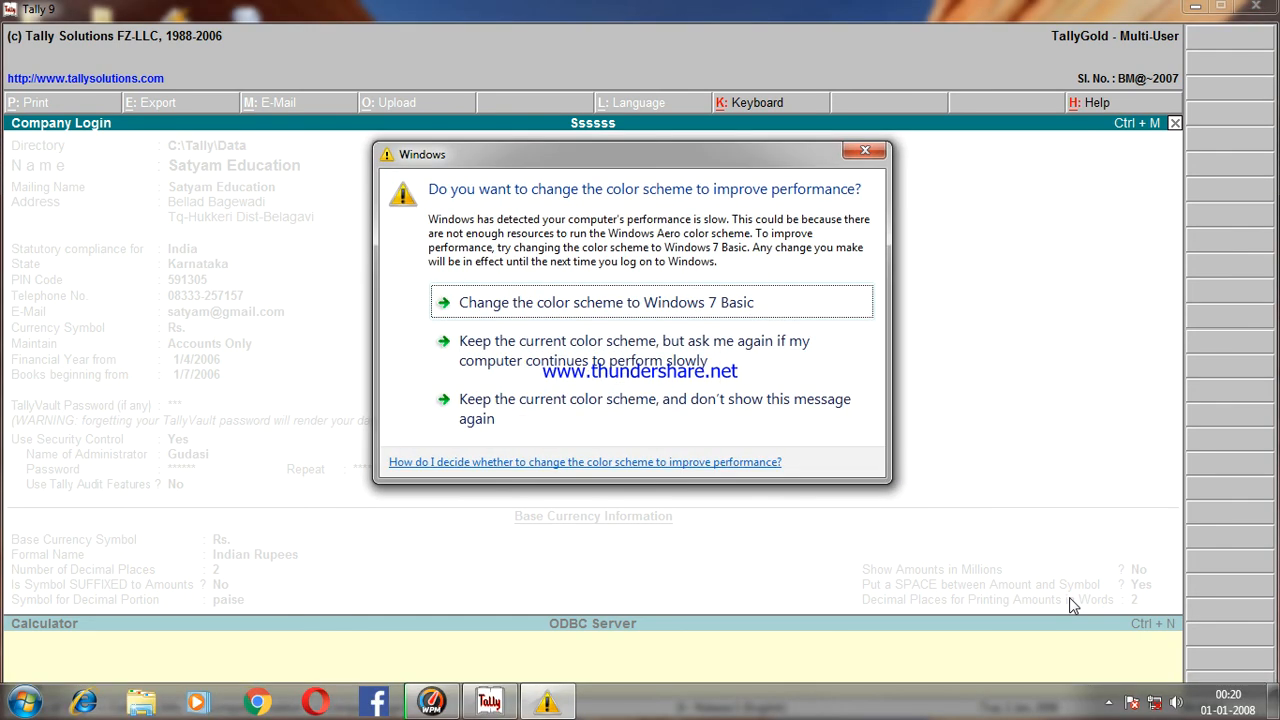
{"action": "left_click", "coordinate": [869, 149]}
{"action": "type", "text": "***"}
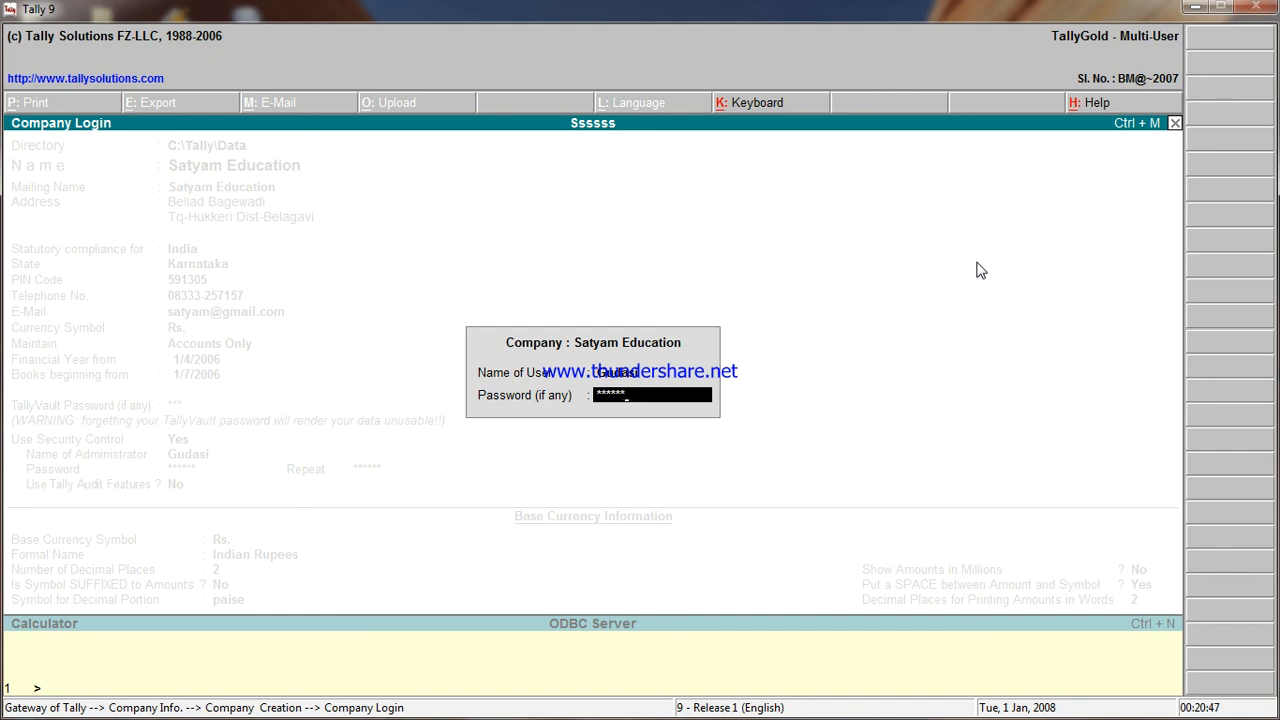
{"action": "key", "text": "Return"}
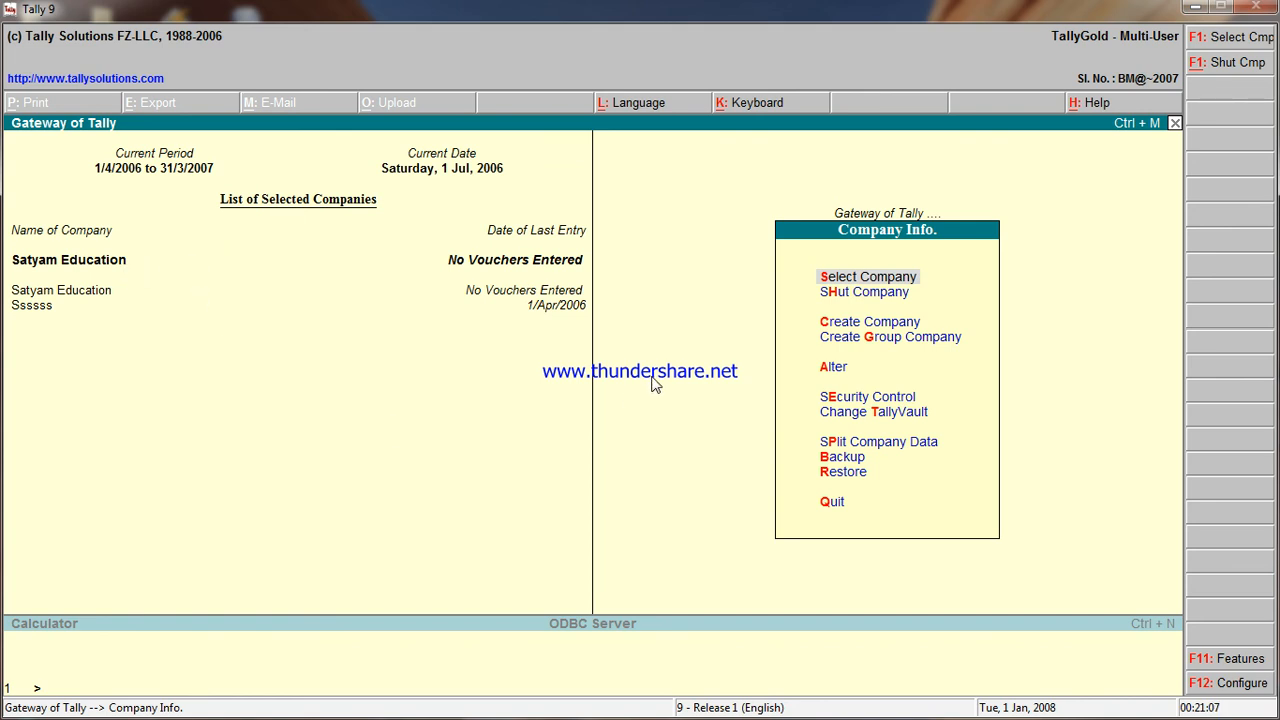
{"action": "left_click", "coordinate": [1198, 10]}
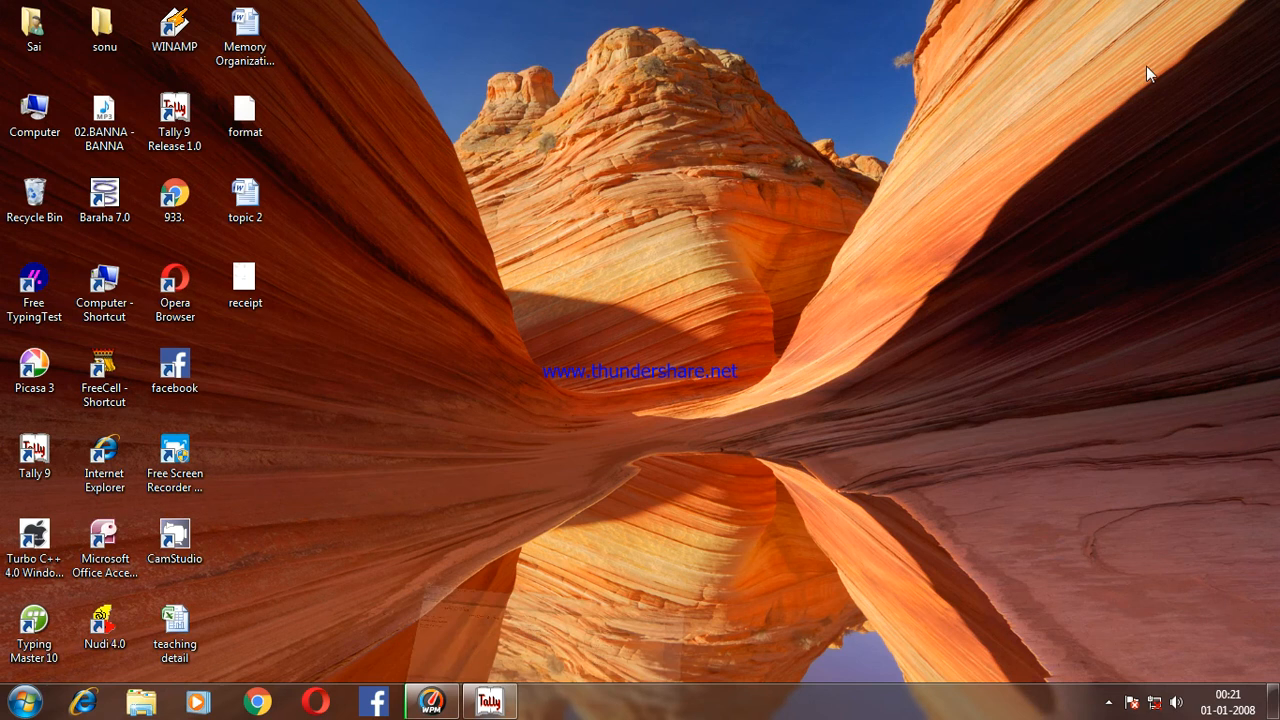
{"action": "left_click", "coordinate": [1108, 703]}
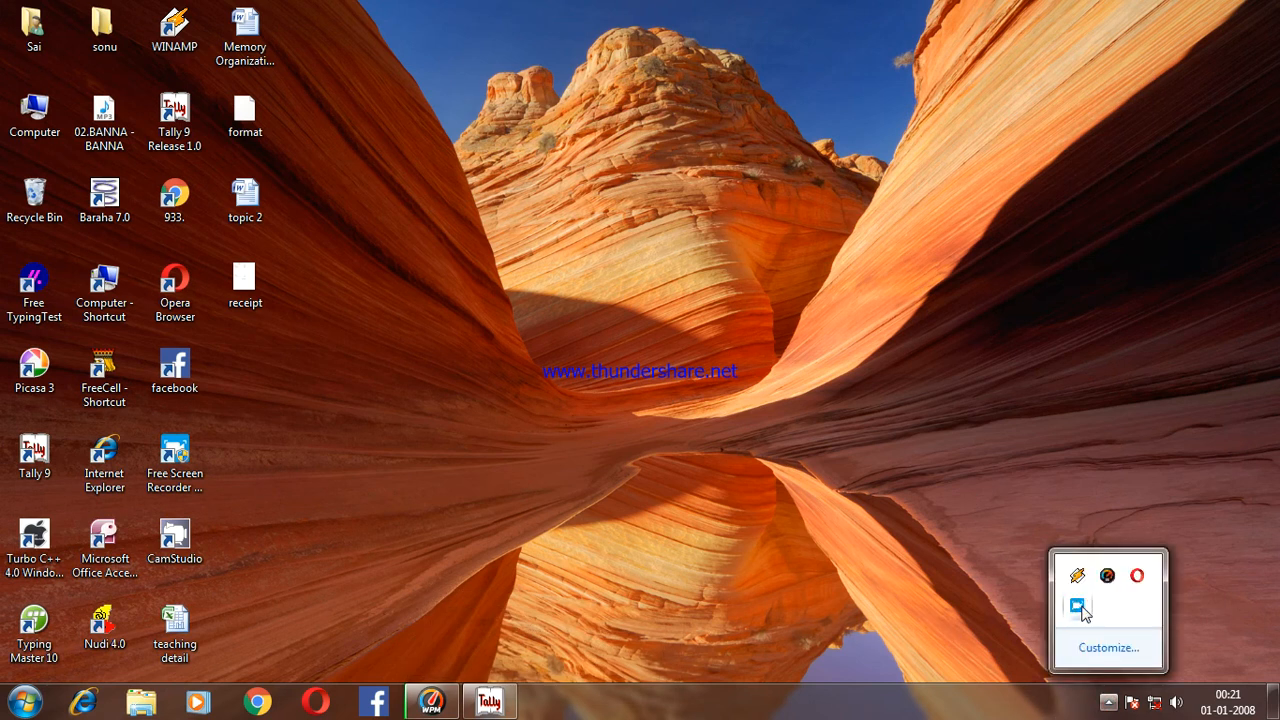